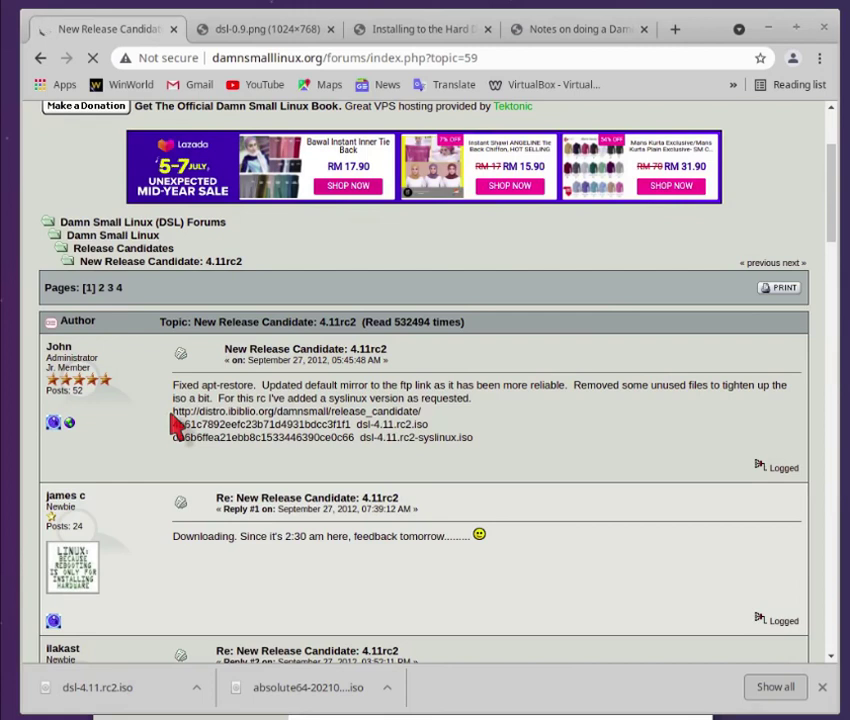
- Select the distro.ibiblio.org release_candidate download URL in the first post of the DSL 4.11rc2 thread
left_click_drag(174, 417, 429, 409)
key("ctrl+c")
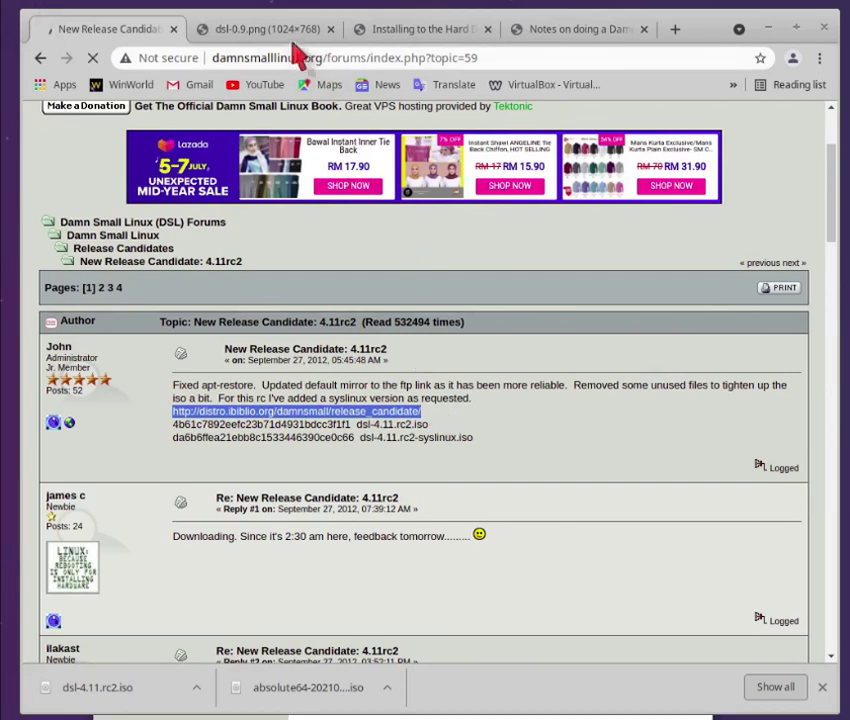
- Load the copied release_candidate URL in a new browser tab
left_click(672, 32)
key("ctrl+v")
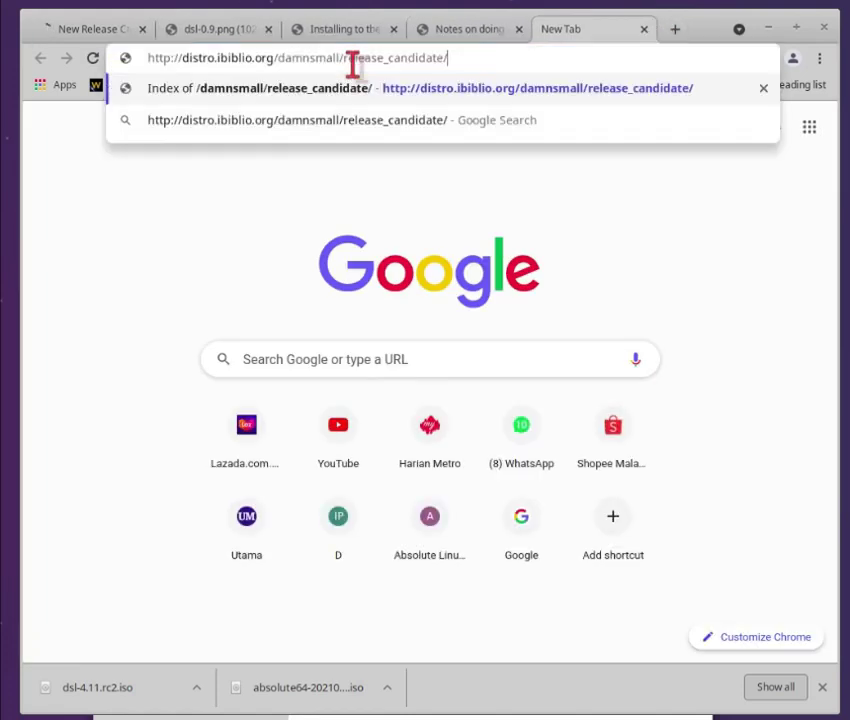
key("Return")
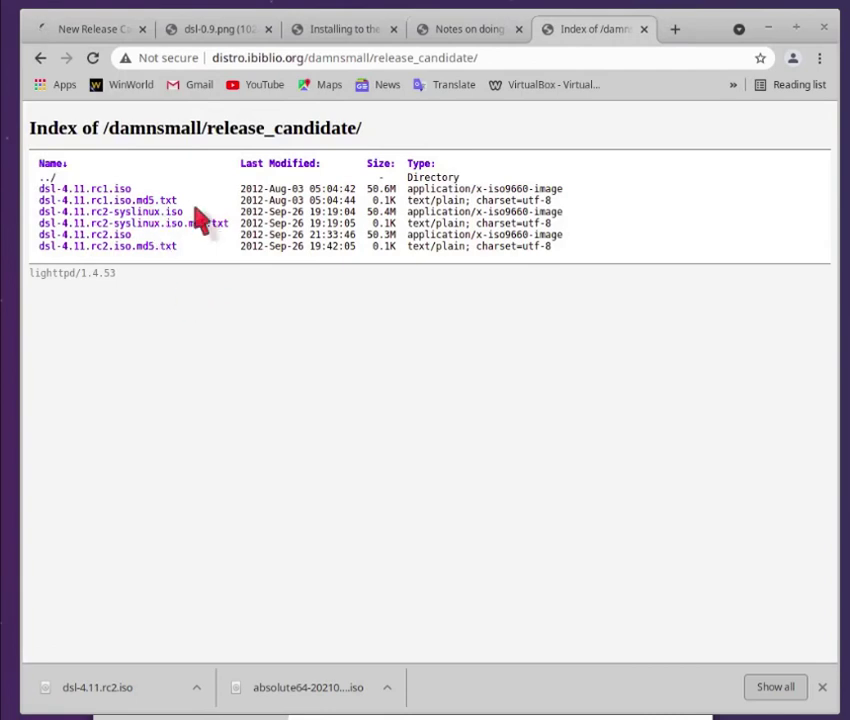
- Check the dsl-4.11.rc2.iso md5 checksum, start downloading the ISO, and minimize Chrome
left_click_drag(123, 211, 144, 247)
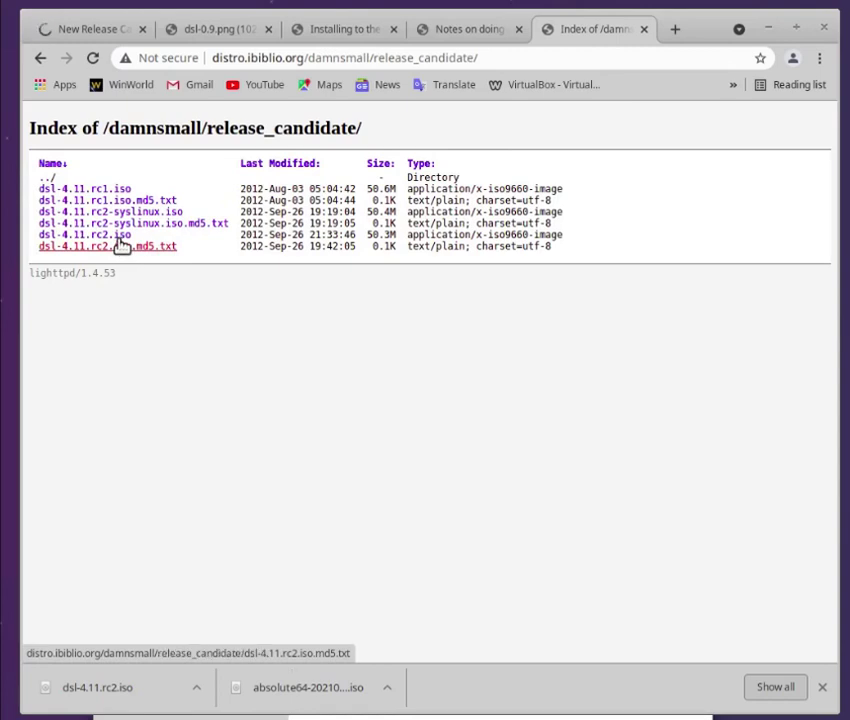
left_click(120, 245)
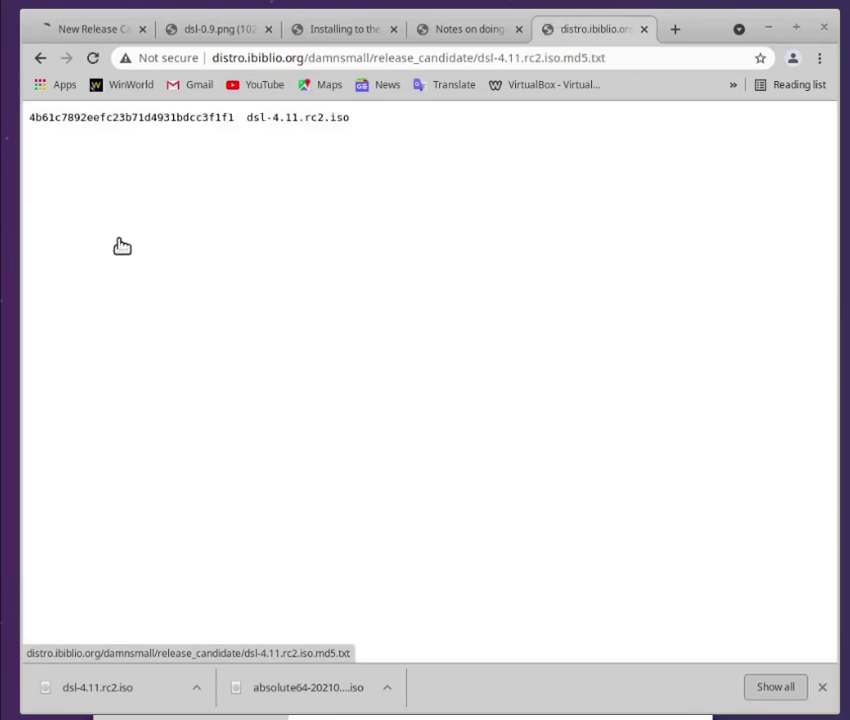
left_click(40, 57)
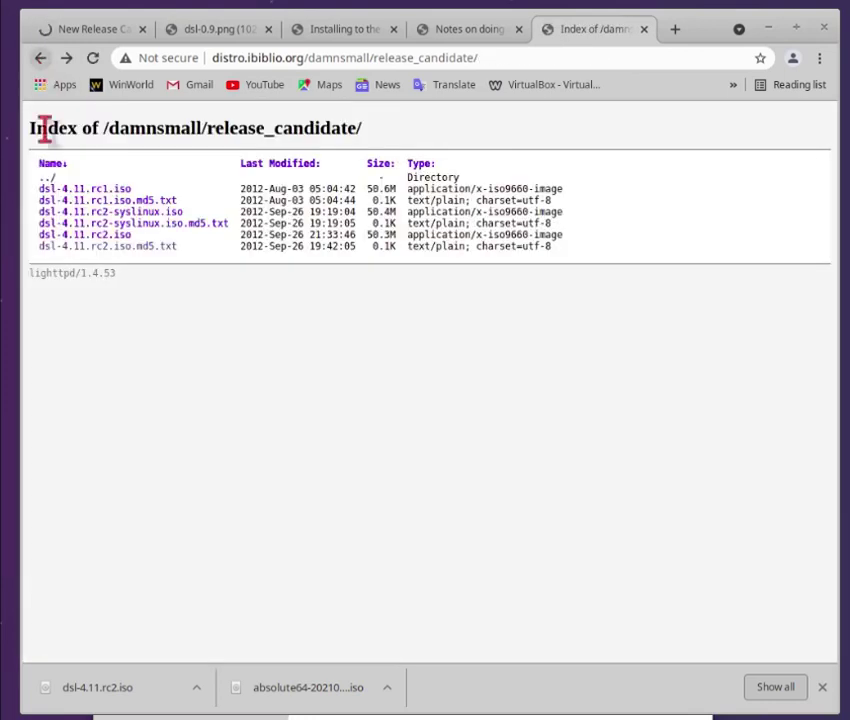
left_click(102, 236)
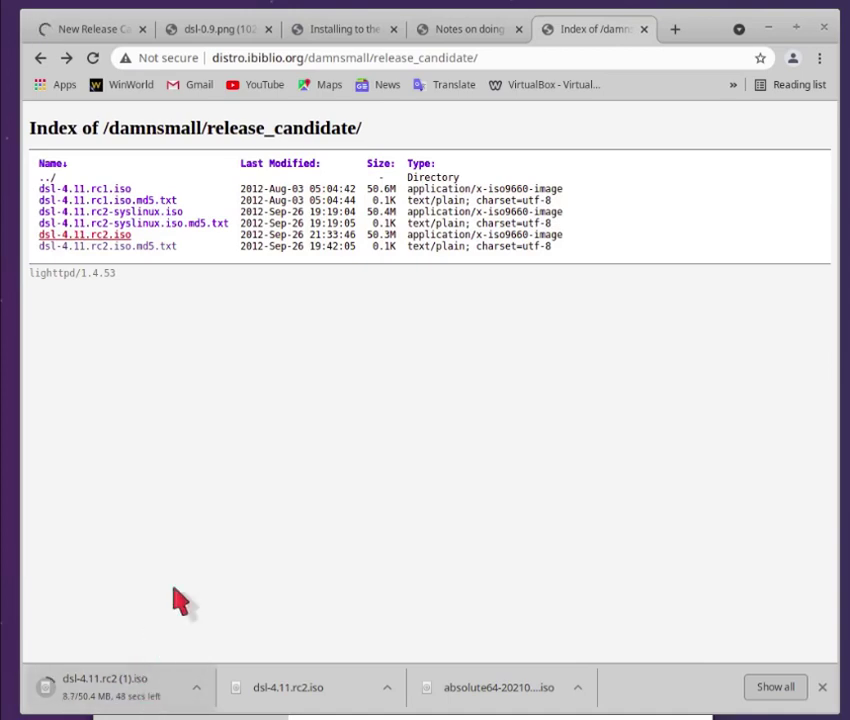
left_click(768, 32)
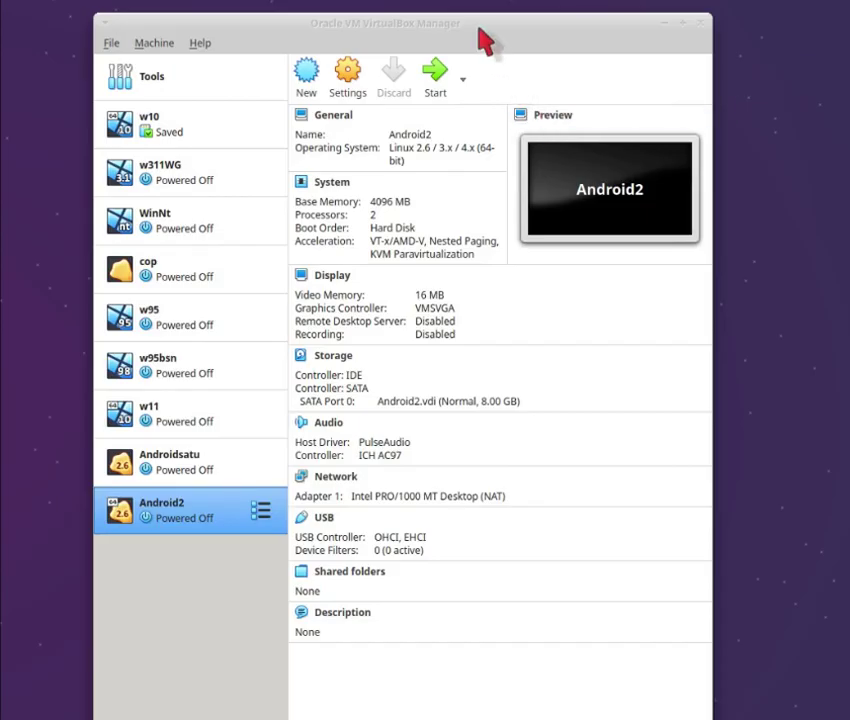
- Start a new virtual machine named smjuly21
left_click(306, 76)
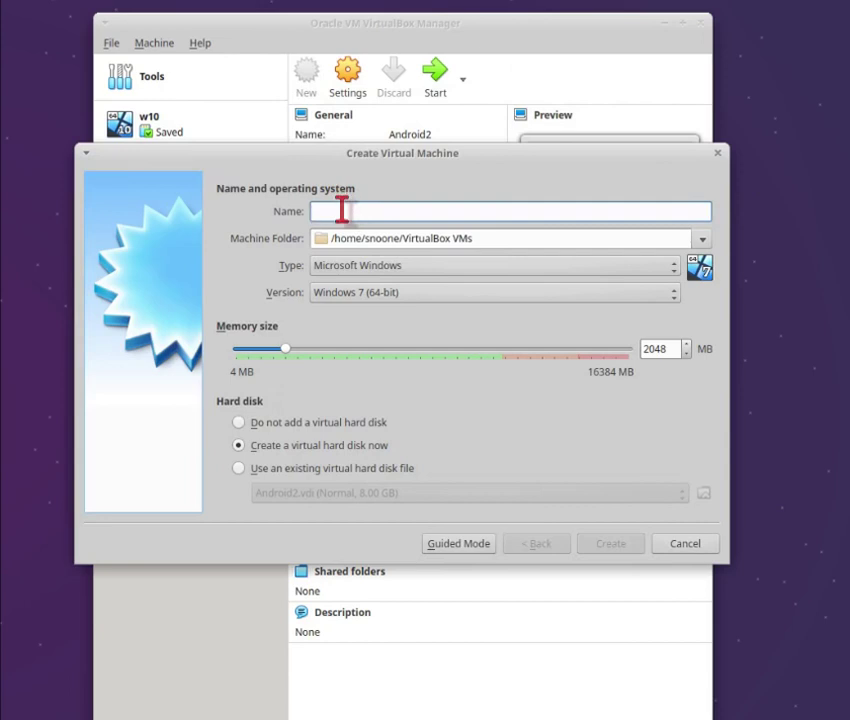
type("SM")
key("BackSpace")
key("BackSpace")
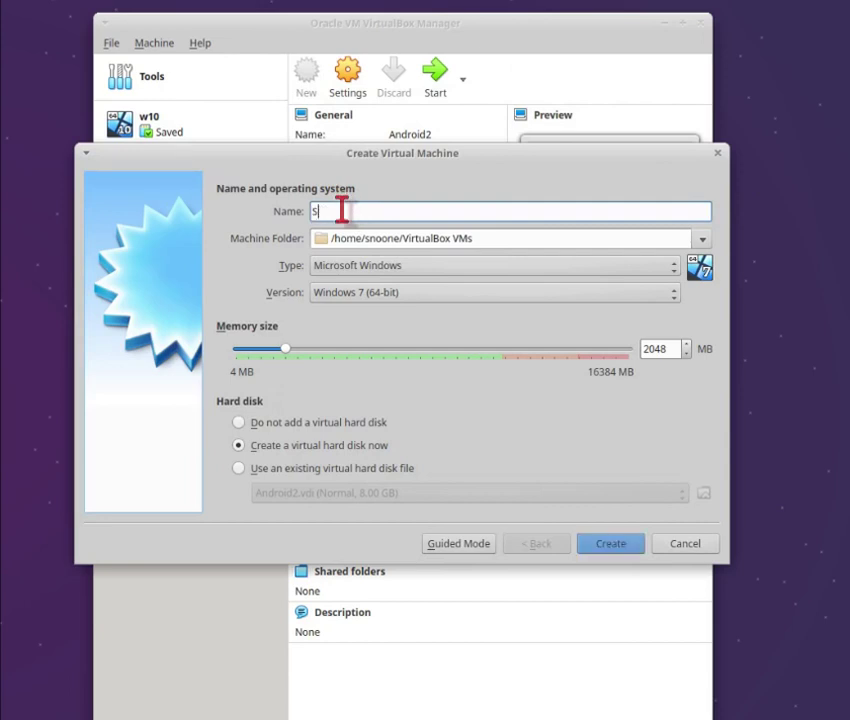
type("smjuly21")
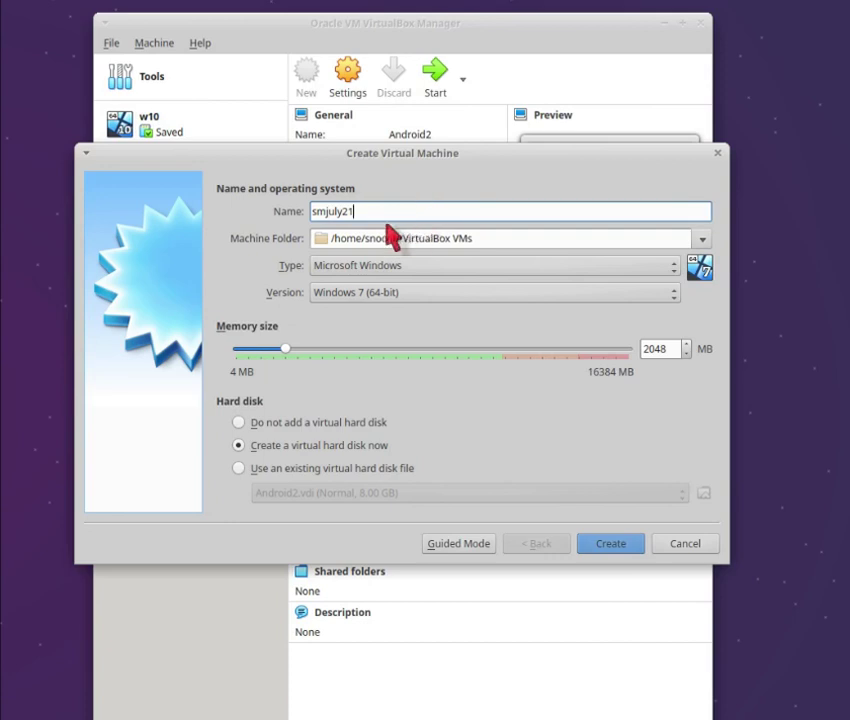
- Set the type to Linux and the version to Other Linux (32-bit)
left_click(535, 271)
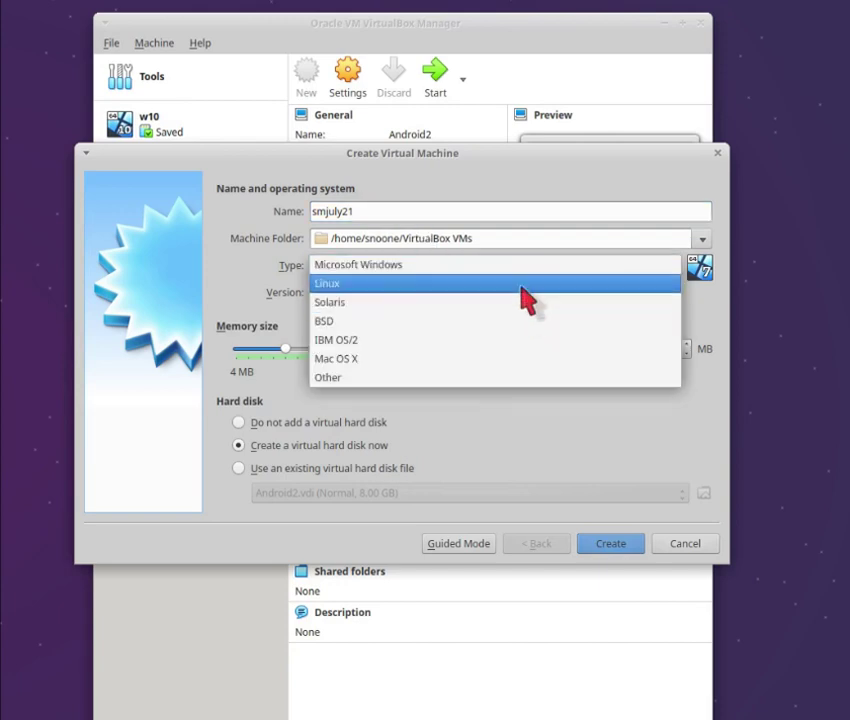
left_click(521, 285)
left_click(543, 292)
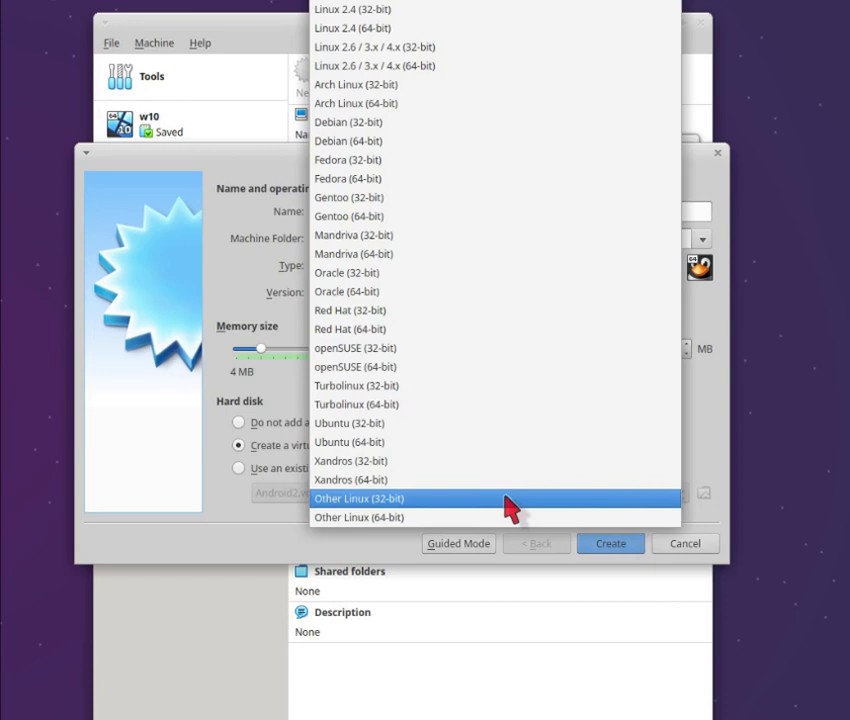
left_click(505, 497)
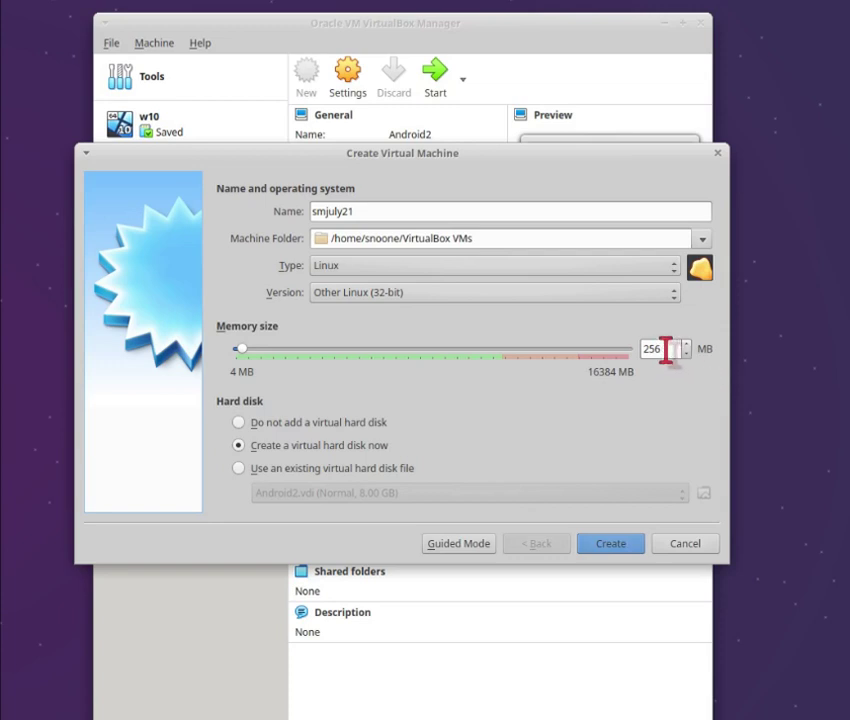
- Change the memory from 256 MB to 128 MB and create the VM
left_click(666, 349)
key("BackSpace")
key("BackSpace")
key("BackSpace")
type("128")
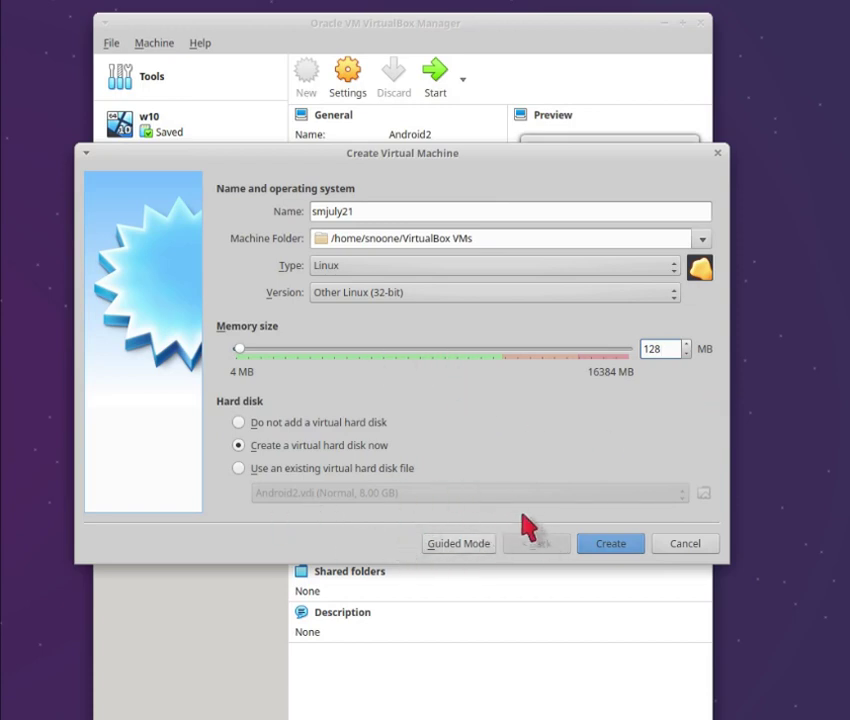
left_click(609, 545)
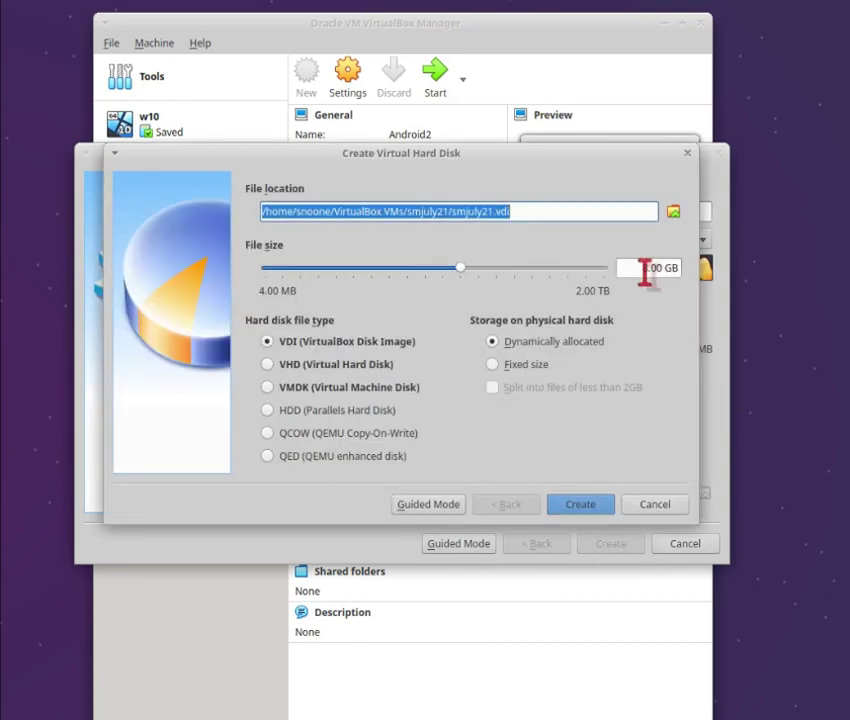
- Create a 1.00 GB dynamically allocated VDI disk for smjuly21
left_click(644, 268)
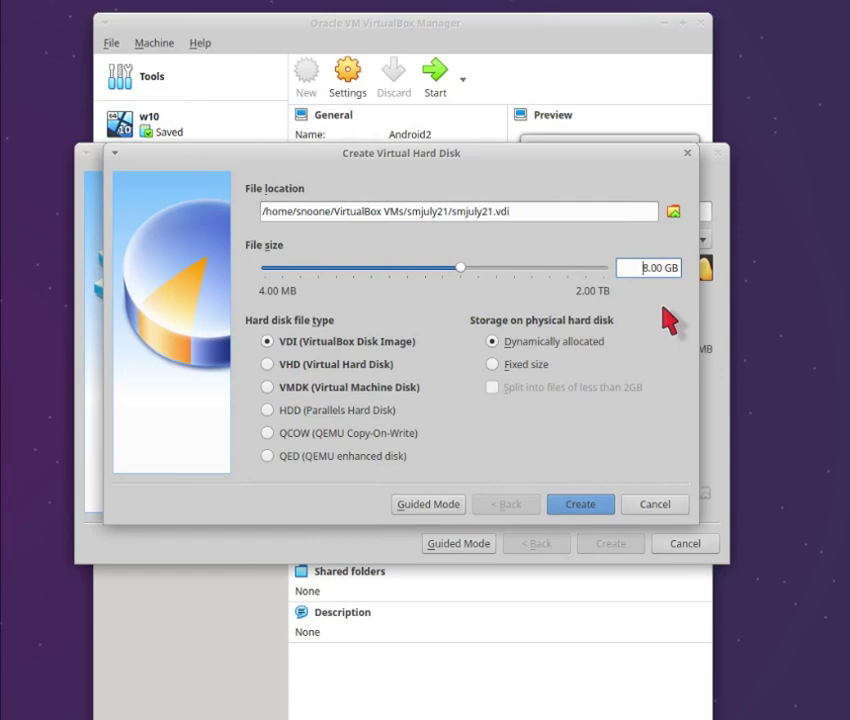
key("Delete")
key("Delete")
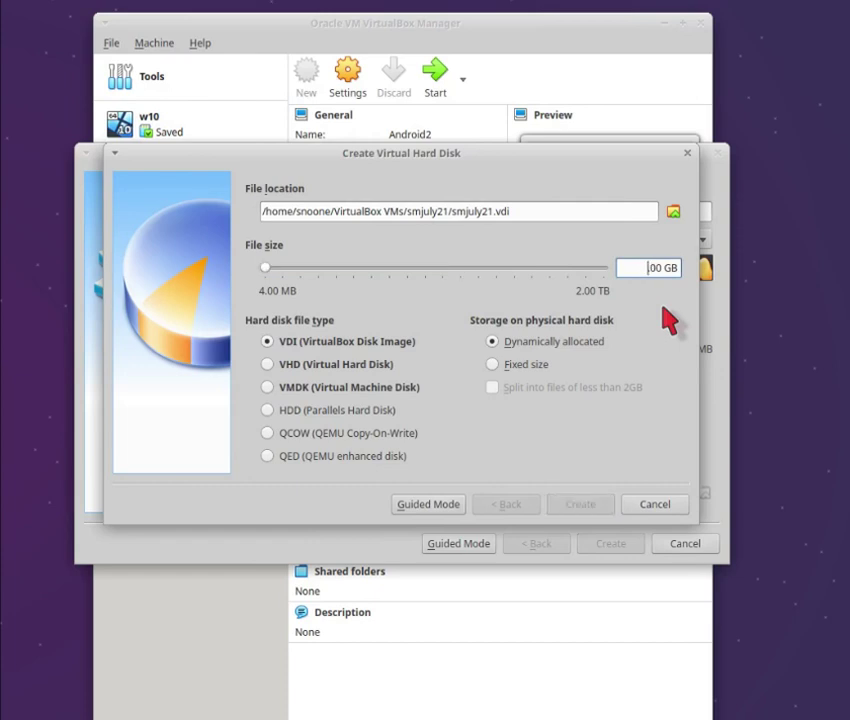
type("1.")
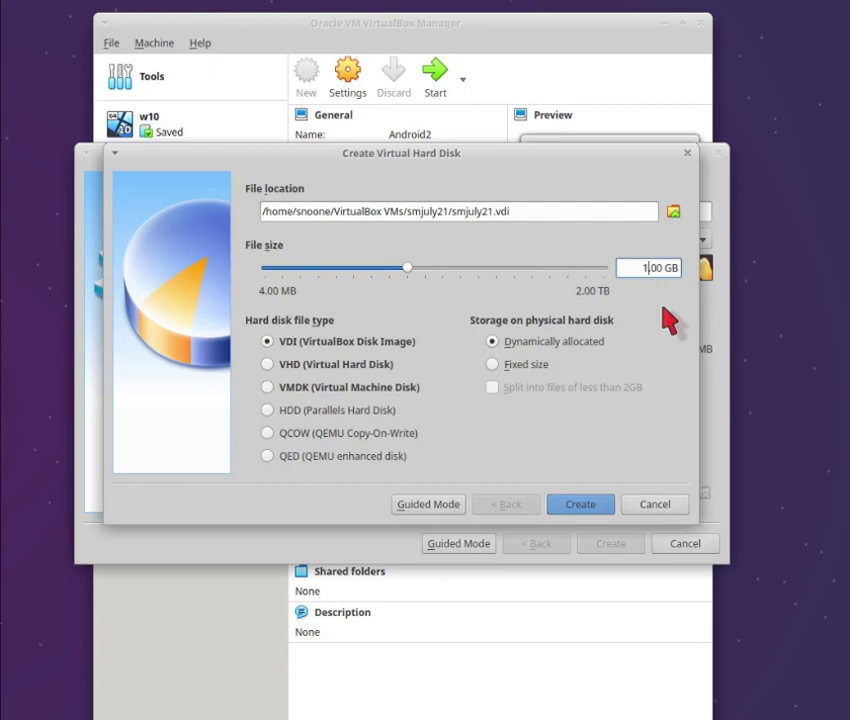
left_click(583, 507)
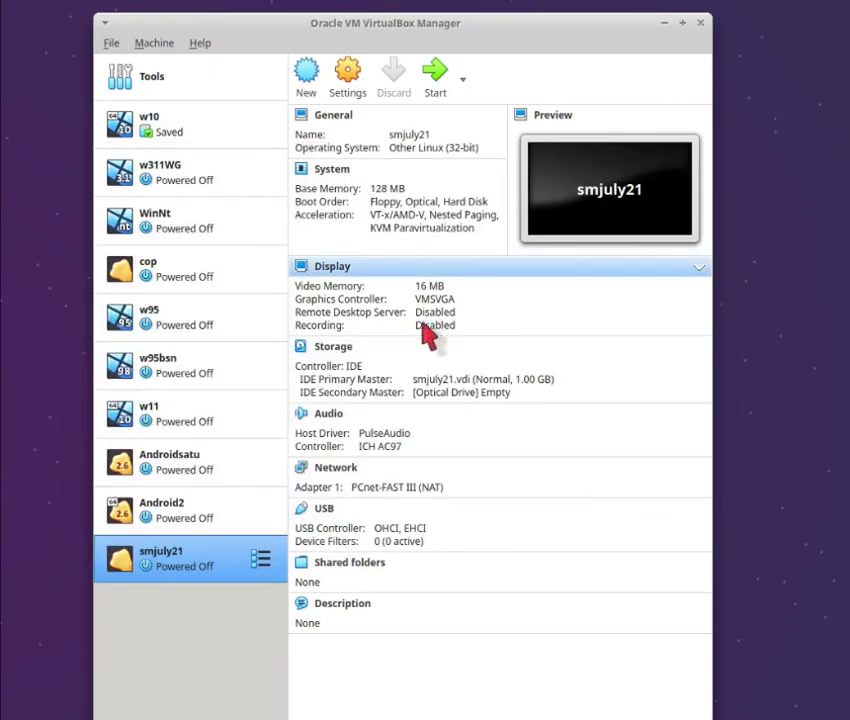
- Open smjuly21's settings and remove Floppy from the boot order
left_click(353, 98)
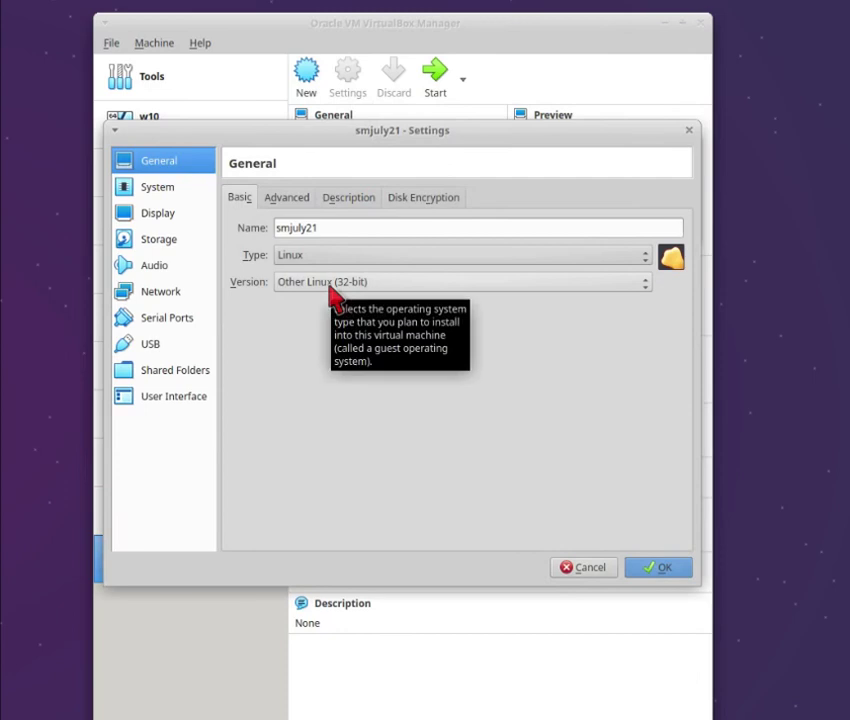
left_click(295, 205)
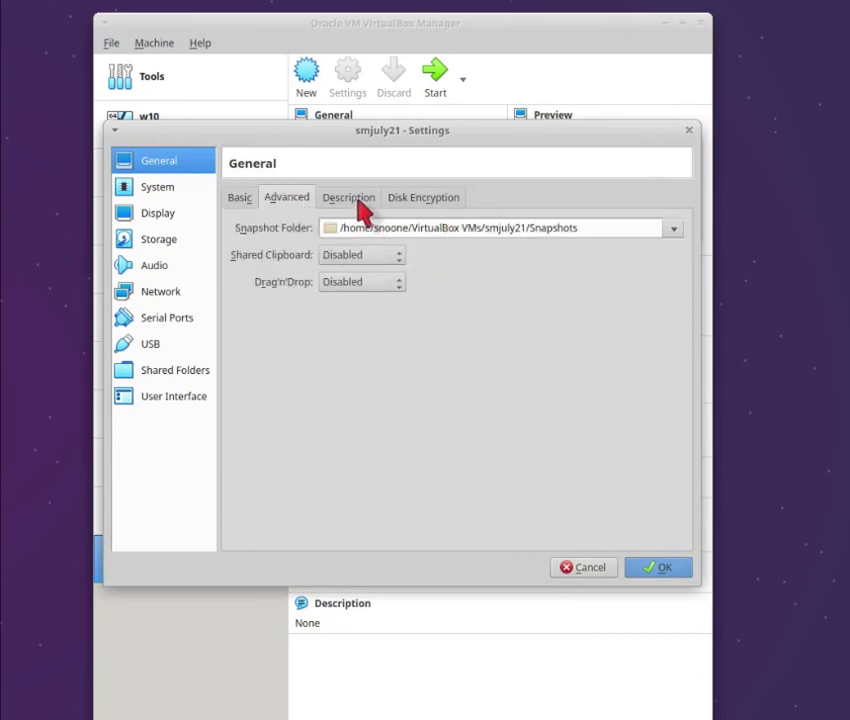
left_click(355, 199)
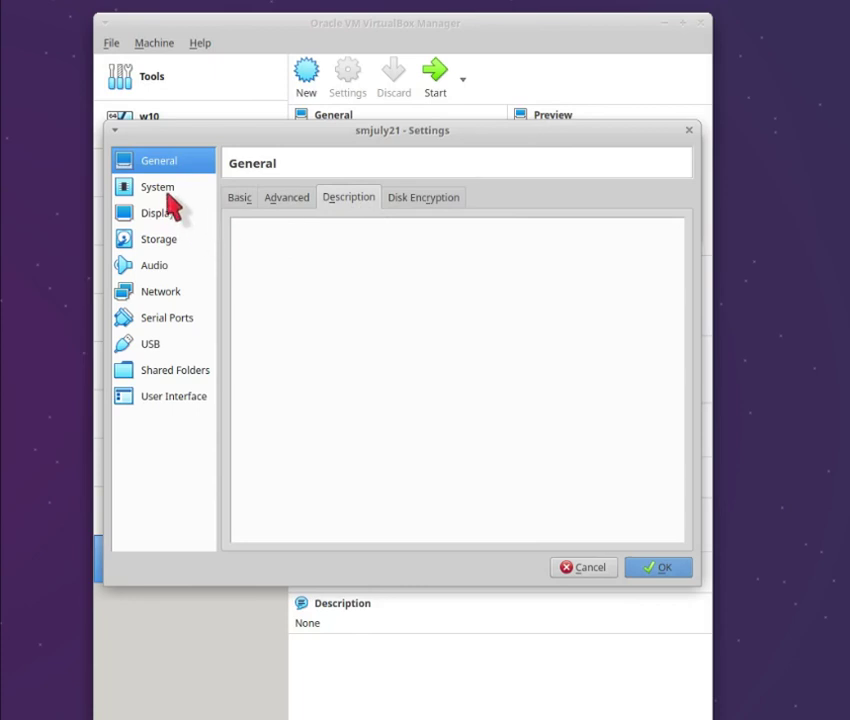
left_click(166, 188)
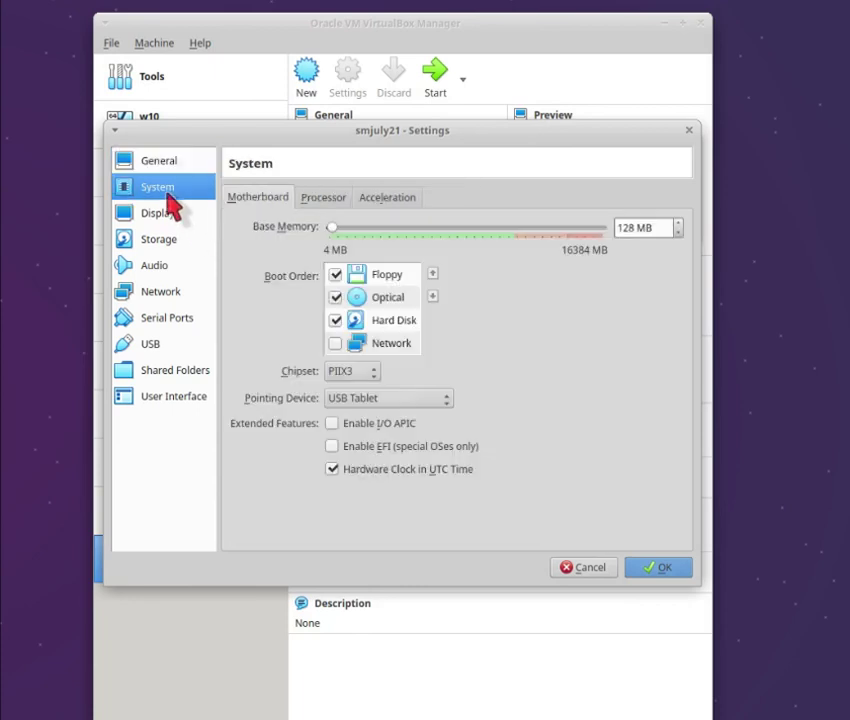
left_click(335, 274)
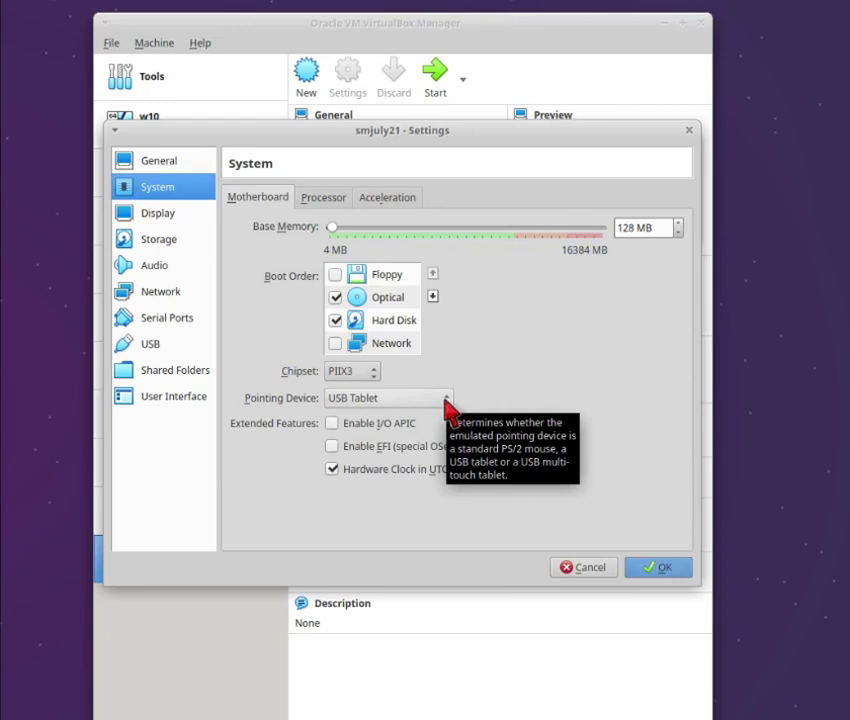
- Make PS/2 Mouse the pointing device and show the Storage page
left_click(445, 400)
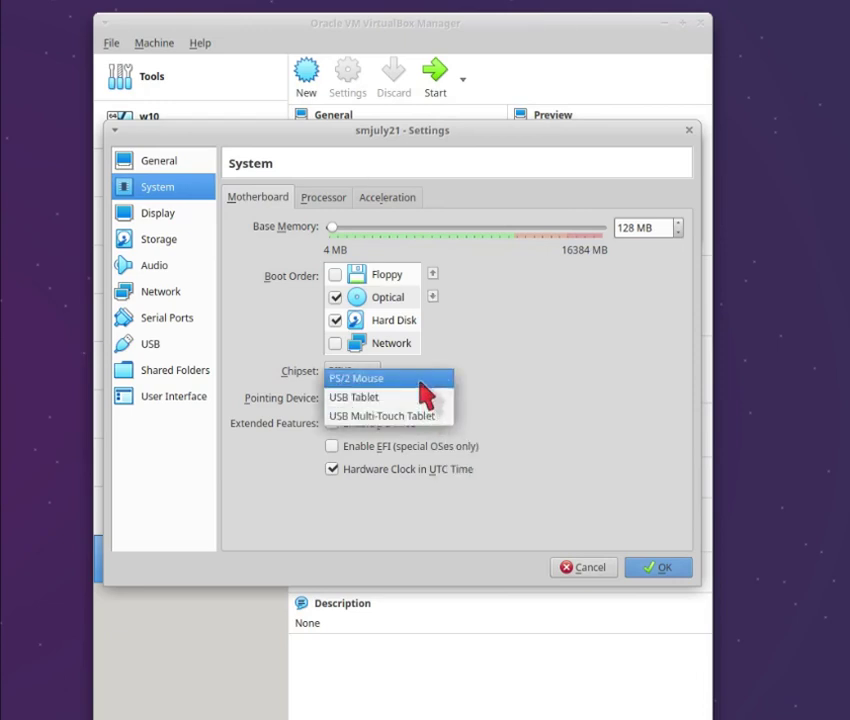
left_click(421, 384)
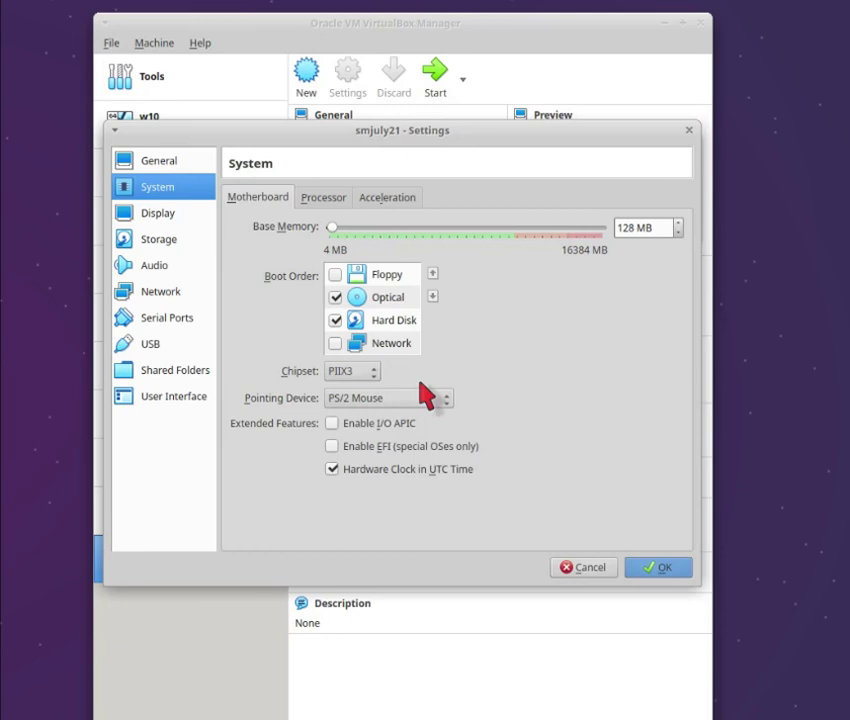
left_click(181, 245)
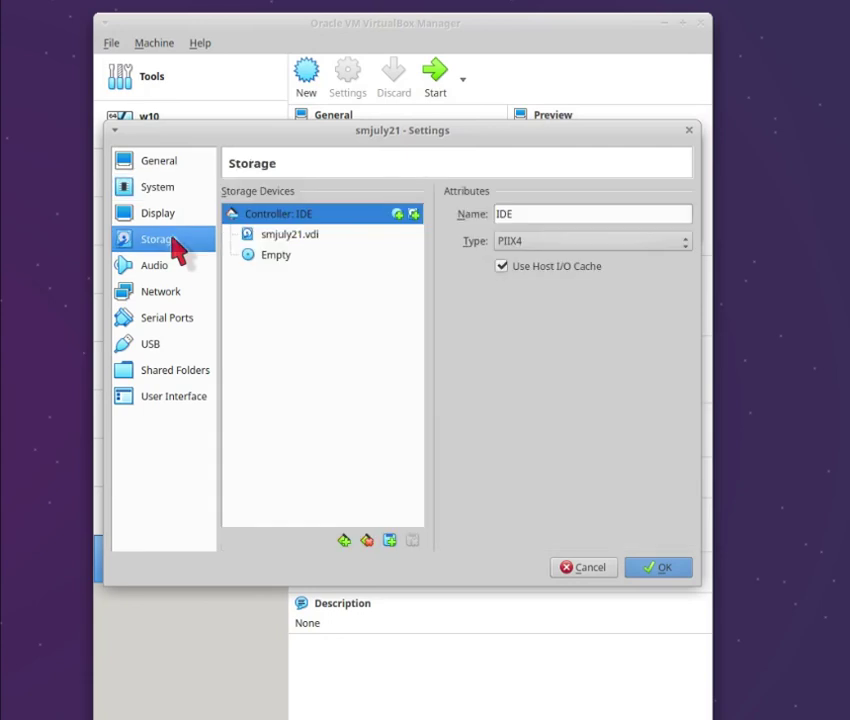
- Select the empty optical drive and browse the disk selector, closing it without attaching anything
left_click(307, 237)
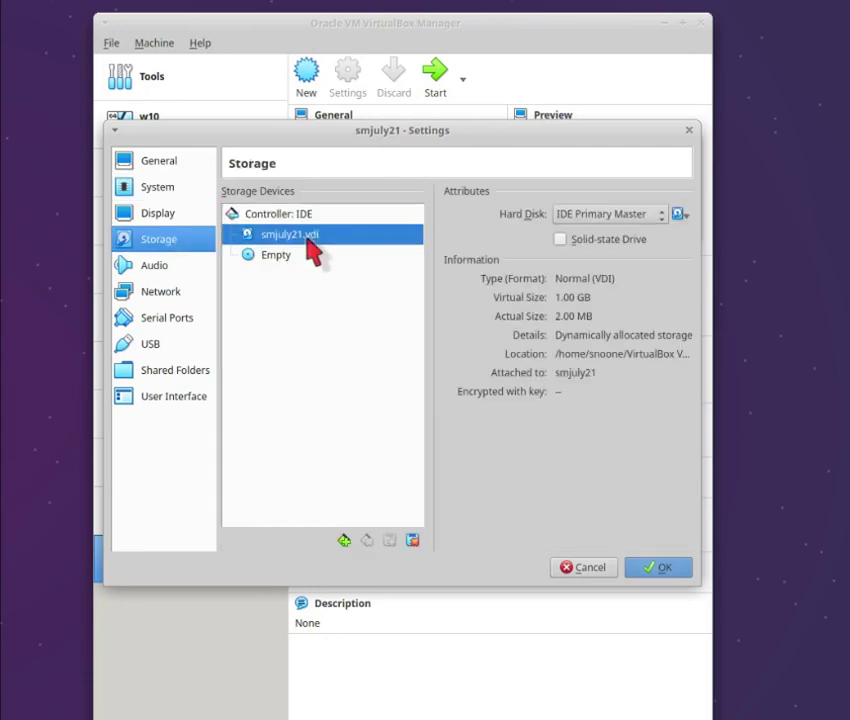
left_click_drag(307, 240, 684, 215)
left_click(275, 259)
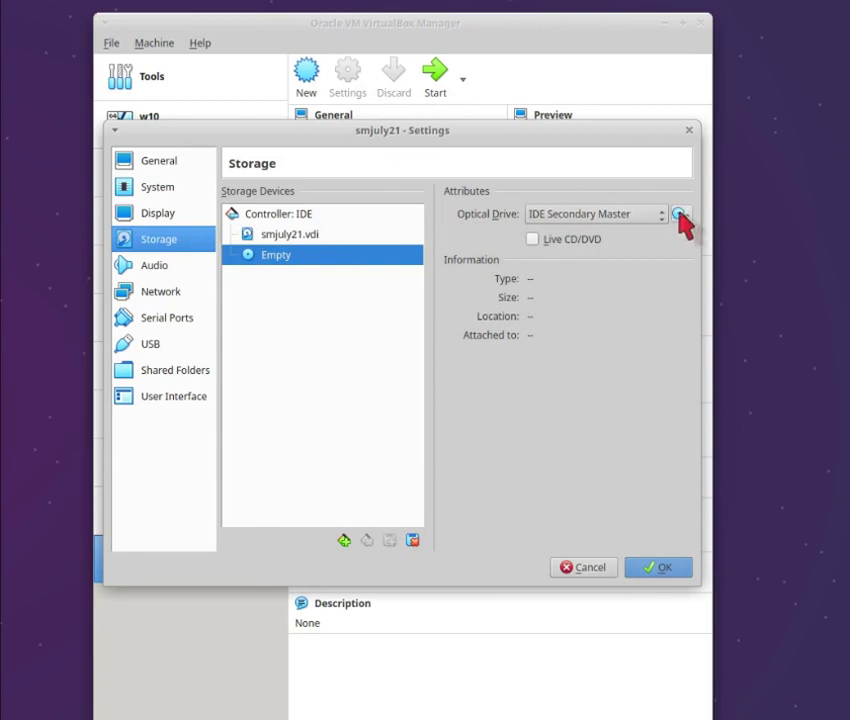
left_click(680, 214)
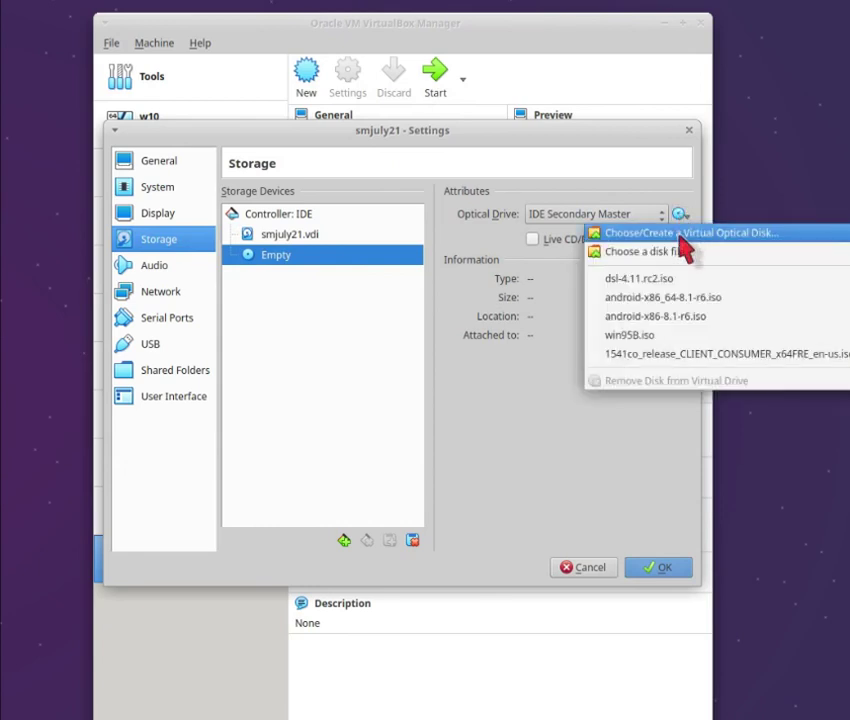
left_click(684, 234)
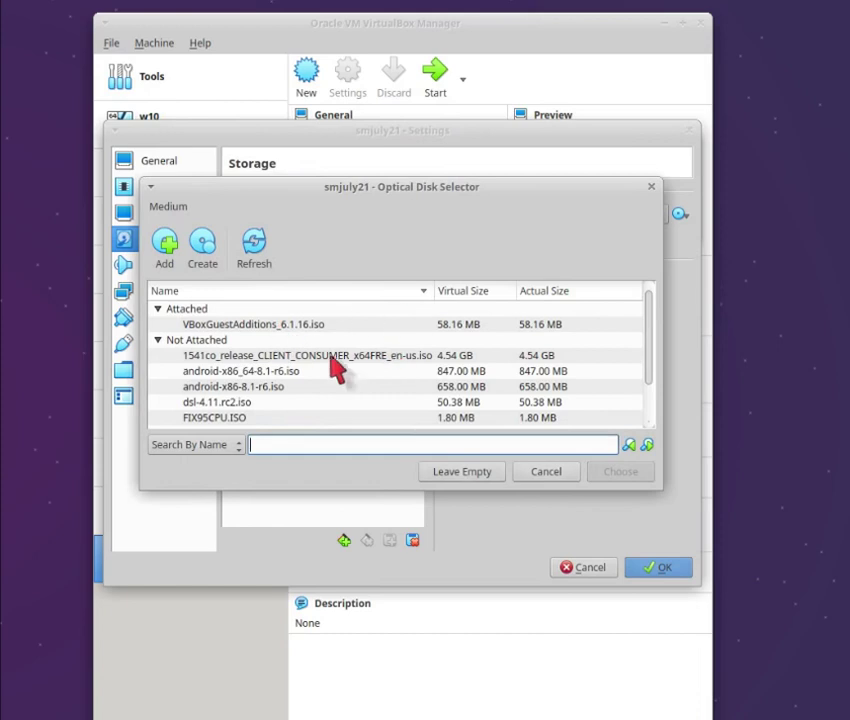
mouse_move(651, 338)
left_mouse_down()
mouse_move(651, 377)
mouse_move(645, 330)
left_mouse_up()
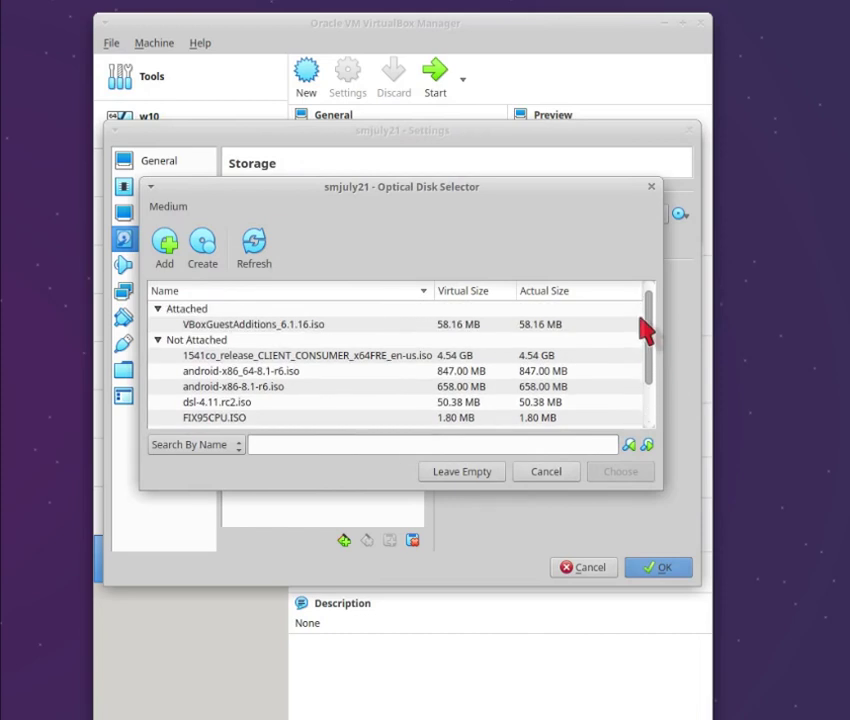
left_click_drag(651, 338, 653, 341)
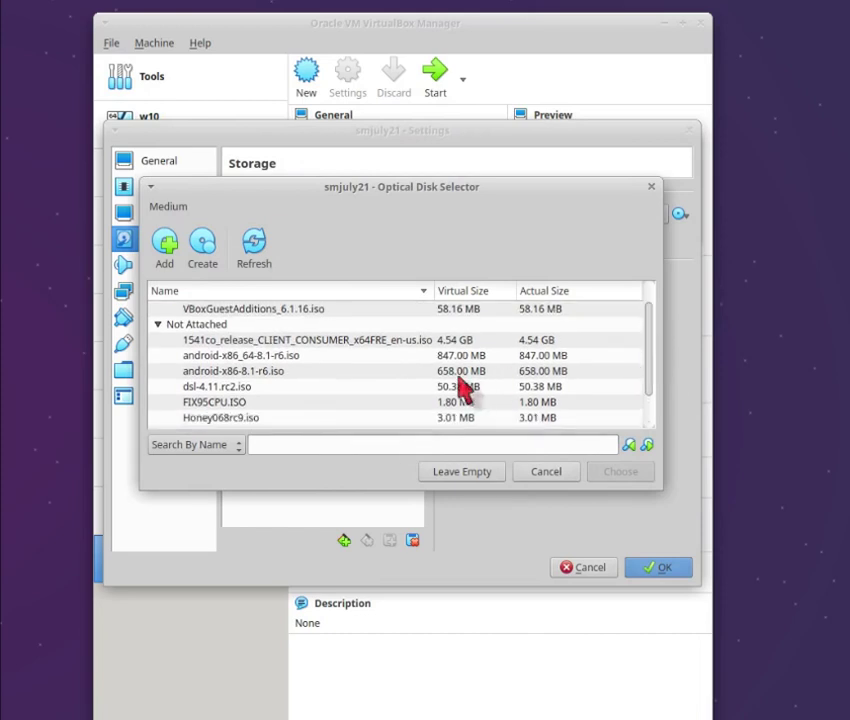
left_click(230, 387)
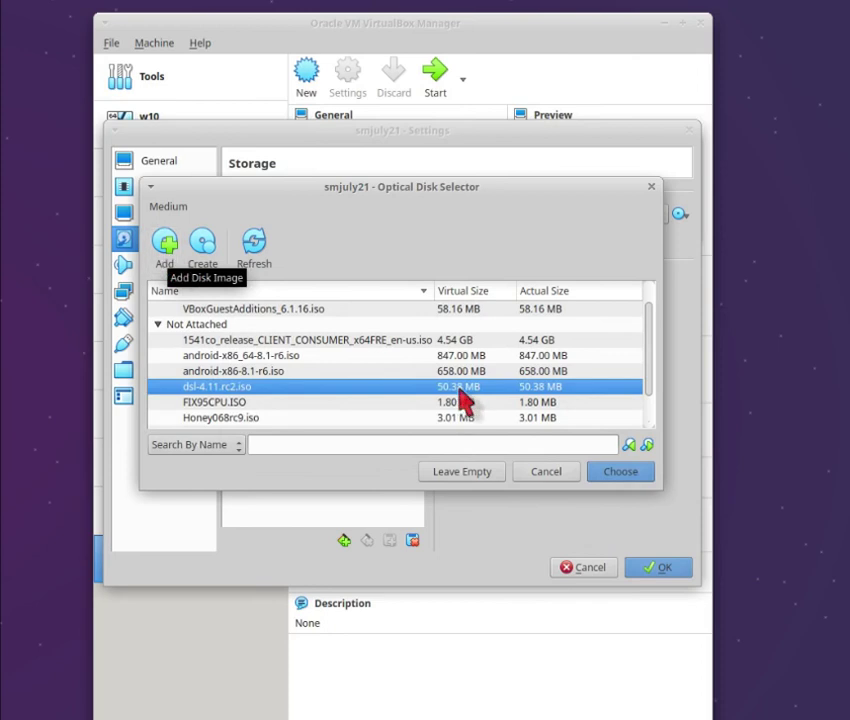
left_click(465, 477)
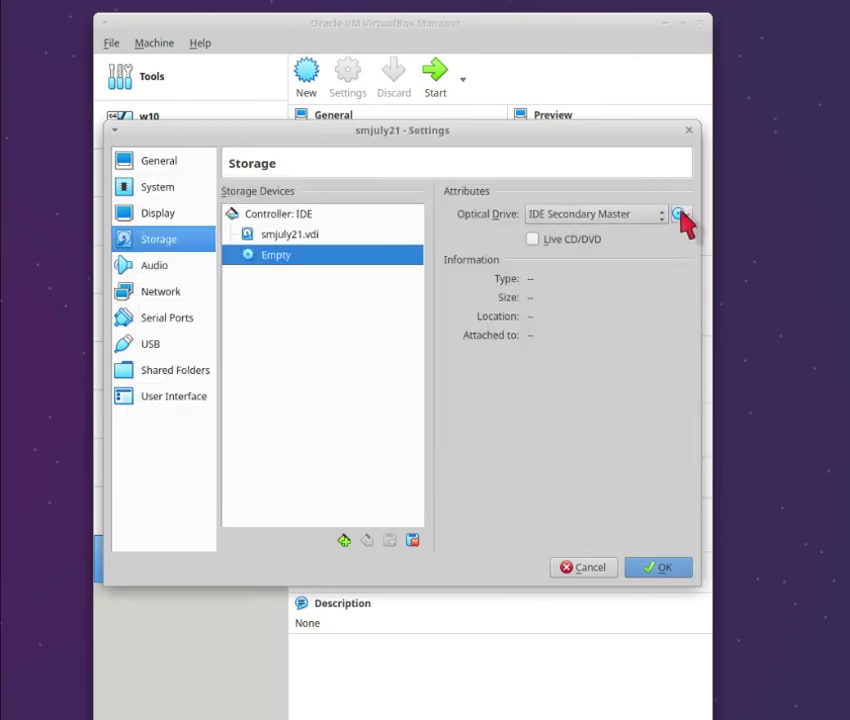
- Add dsl-4.11.rc2 (1).iso, attach it to the optical drive, and save the settings
left_click(679, 215)
left_click(612, 233)
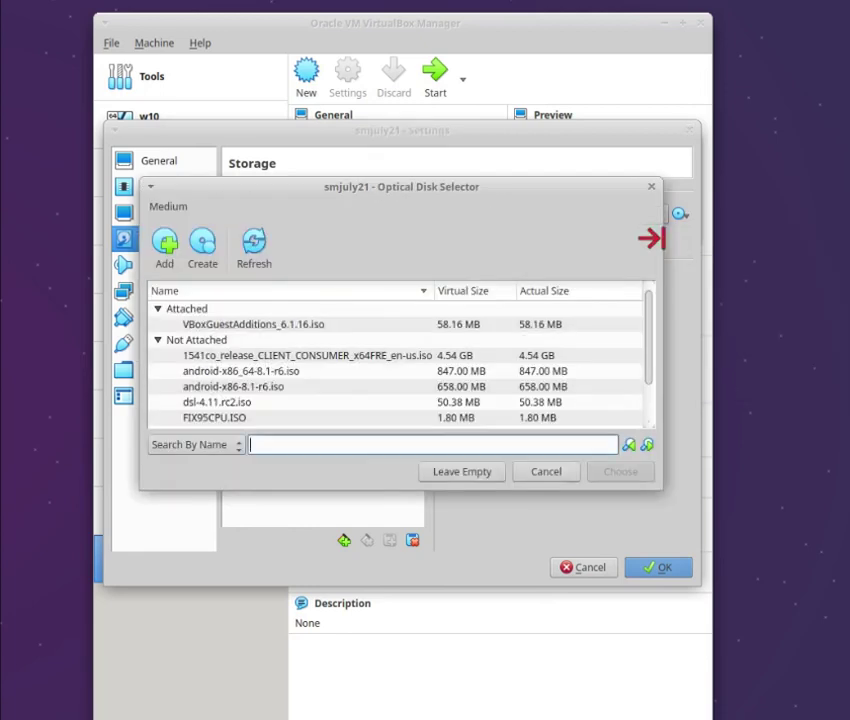
left_click(168, 250)
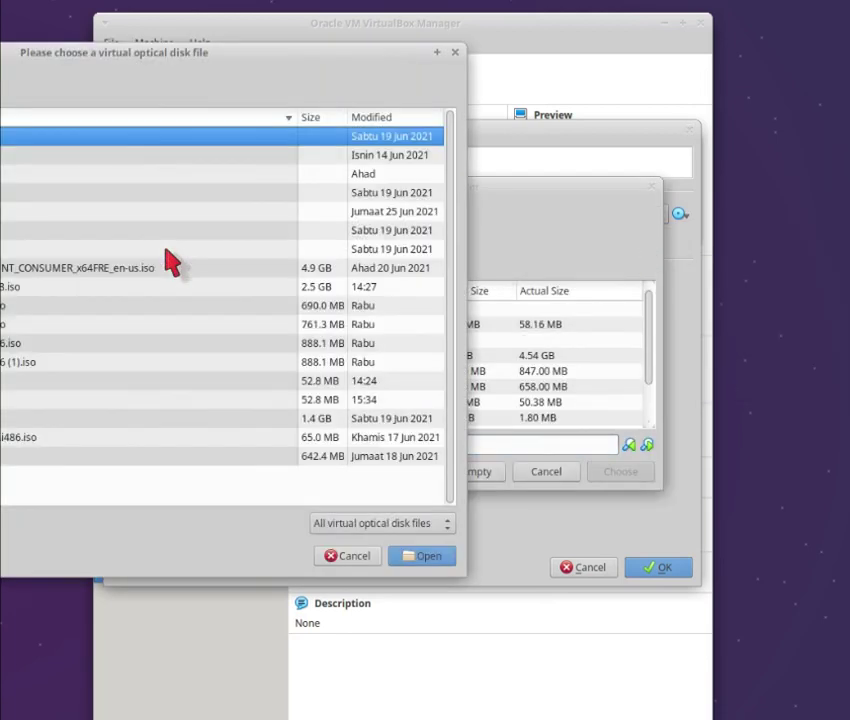
left_click(100, 380)
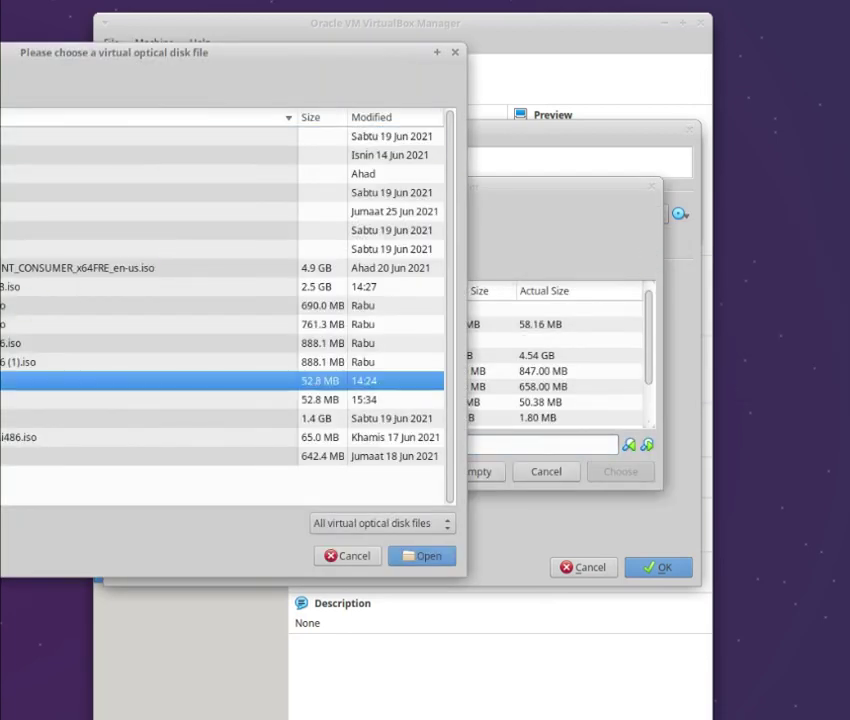
left_click(4, 401)
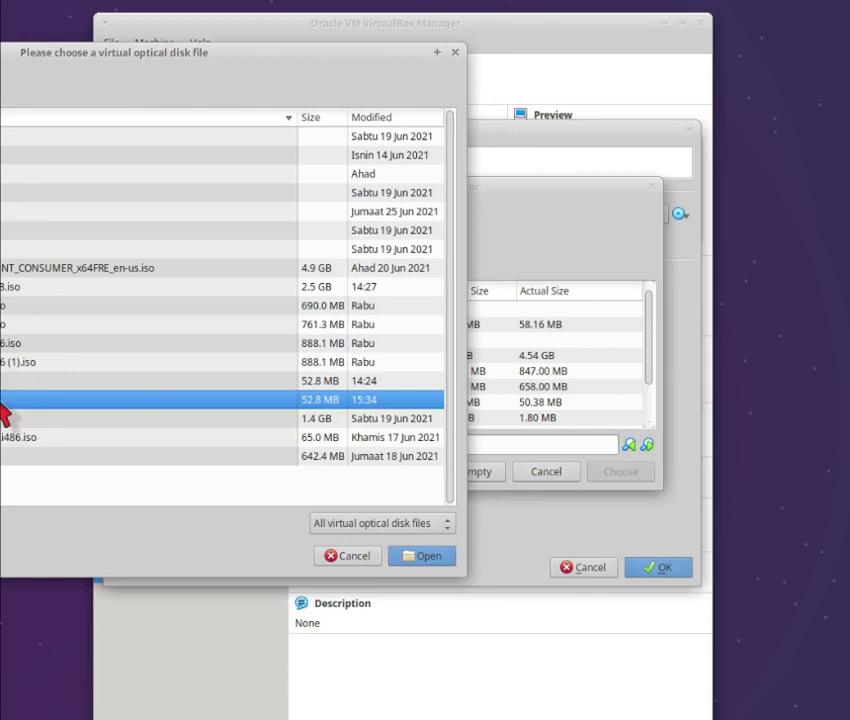
left_click(420, 558)
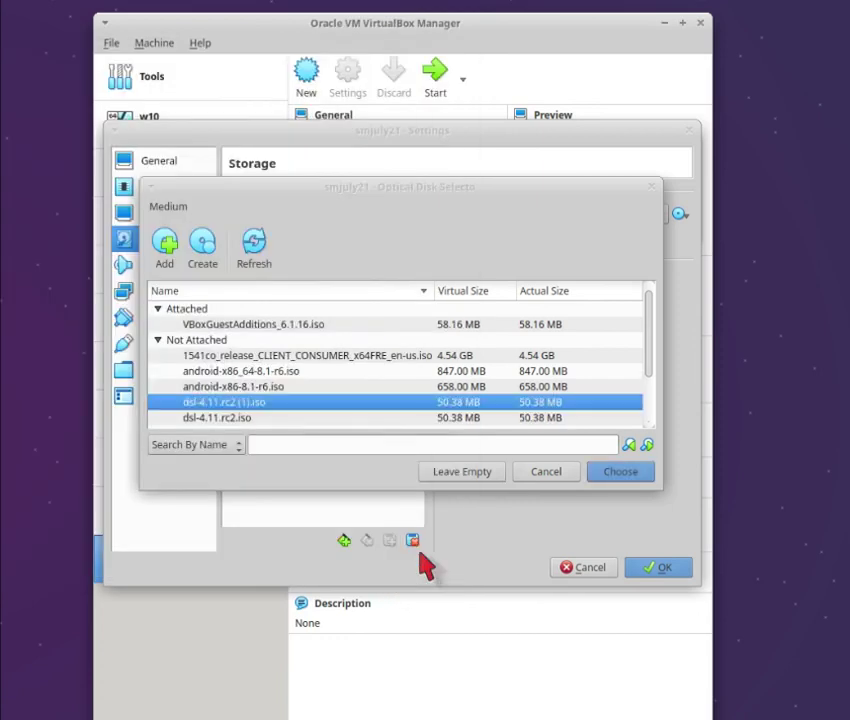
left_click(620, 480)
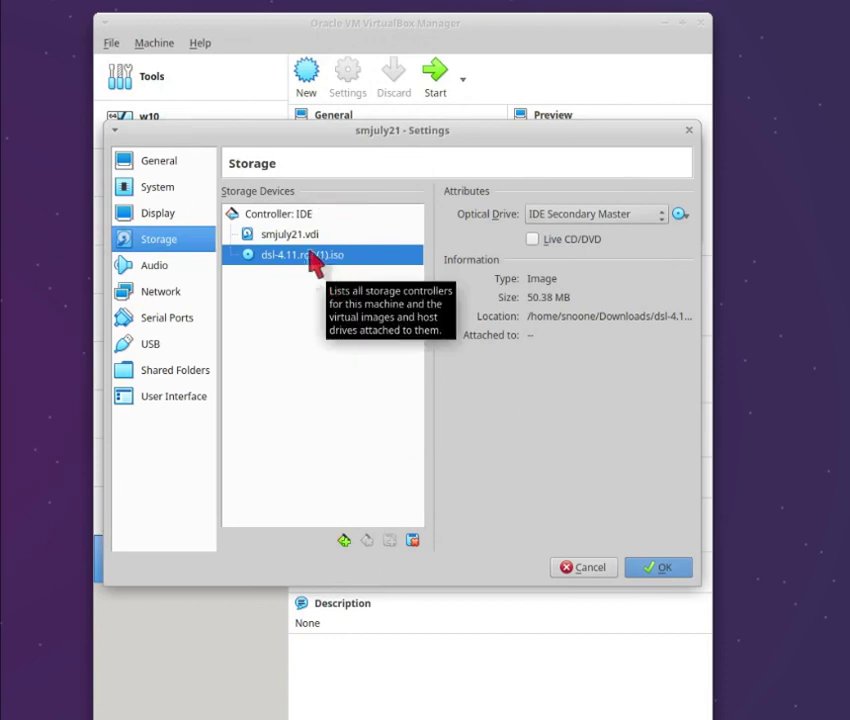
left_click(659, 570)
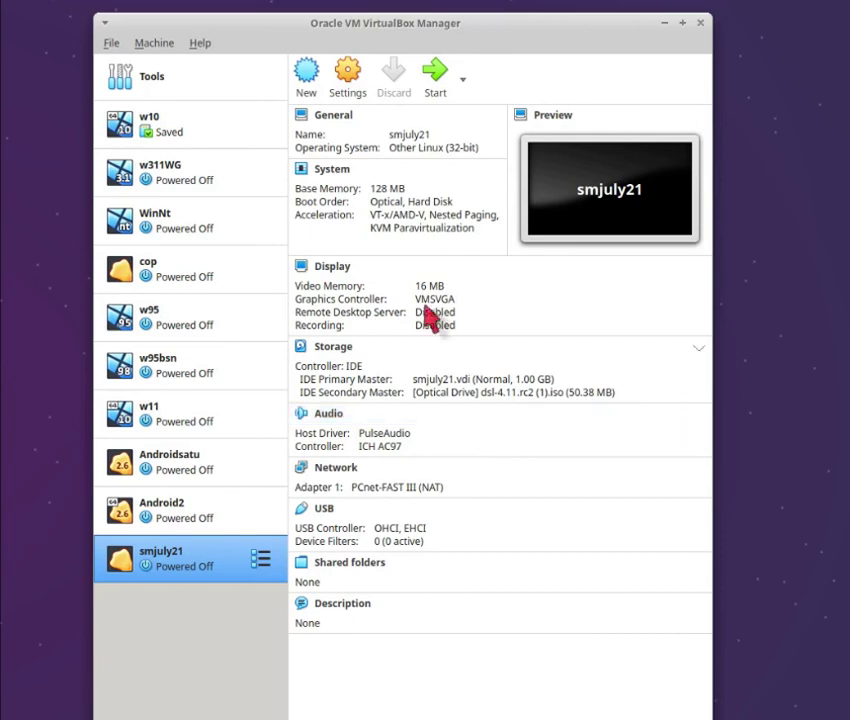
- Start smjuly21 and move its VM window to the lower right
left_click(432, 90)
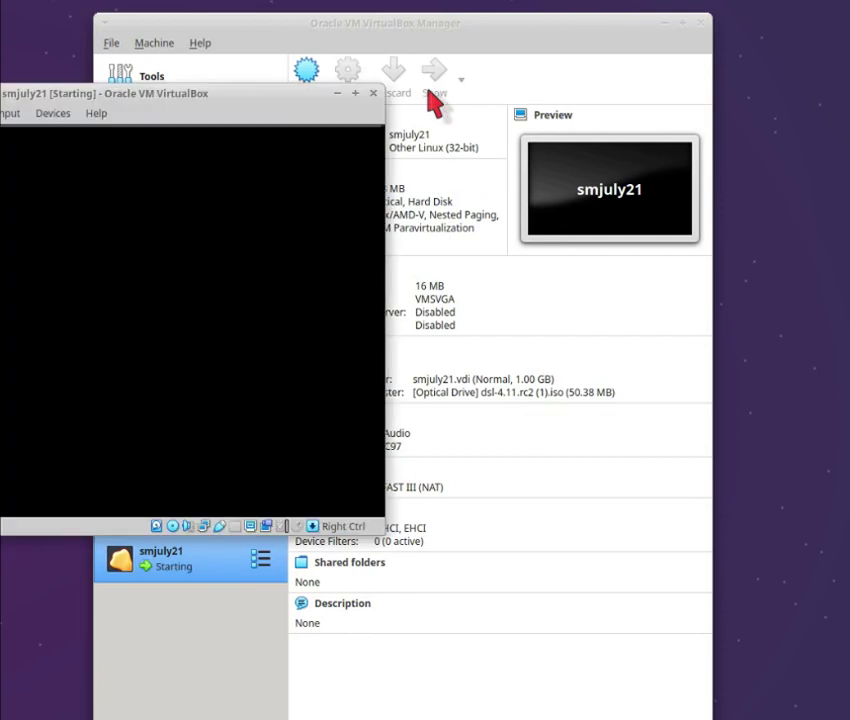
left_click_drag(220, 100, 427, 144)
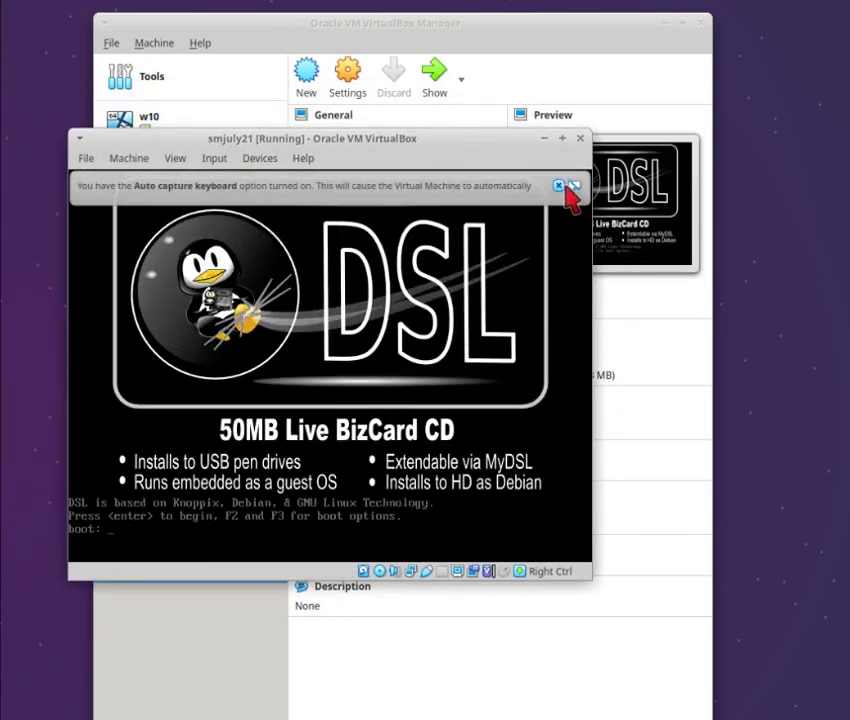
- Dismiss the auto-capture notice and enter 'install' at the DSL boot prompt
left_click(558, 185)
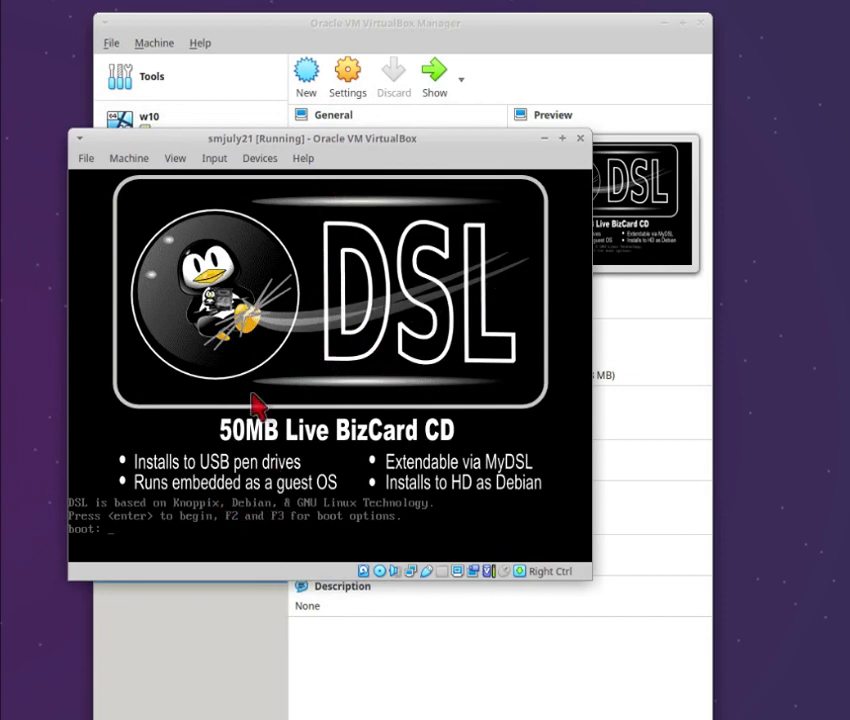
type("install")
key("Return")
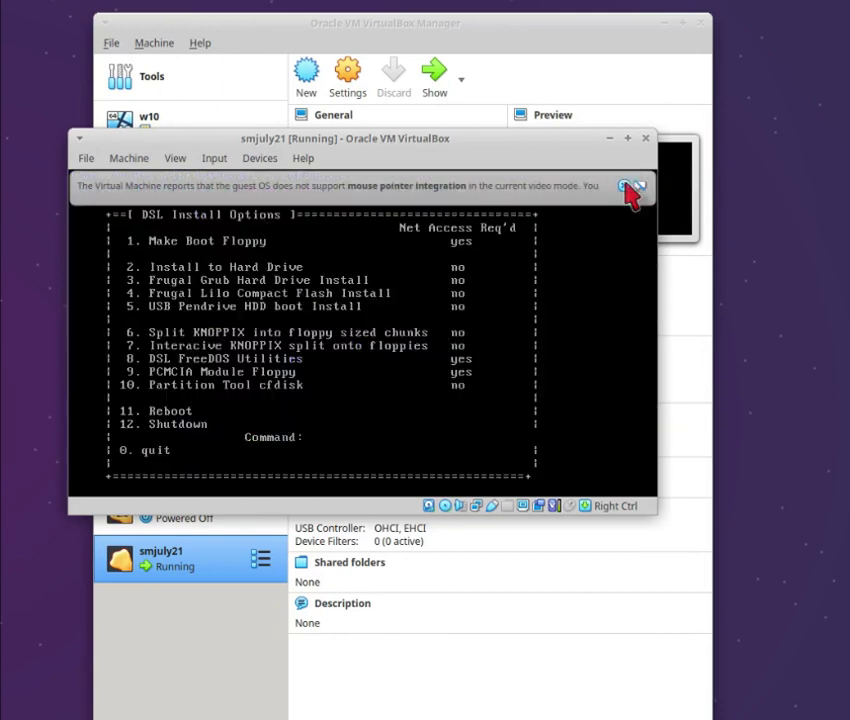
- Run install option 10 on drive hda, answering y to start with a zero partition table
left_click(636, 186)
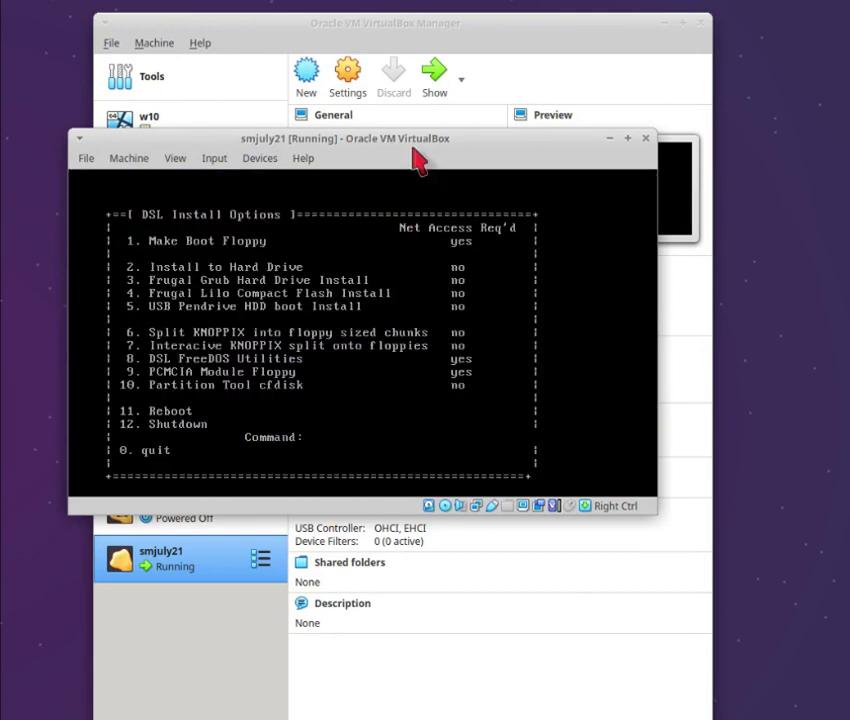
mouse_move(412, 143)
left_mouse_down()
mouse_move(440, 141)
mouse_move(424, 139)
left_mouse_up()
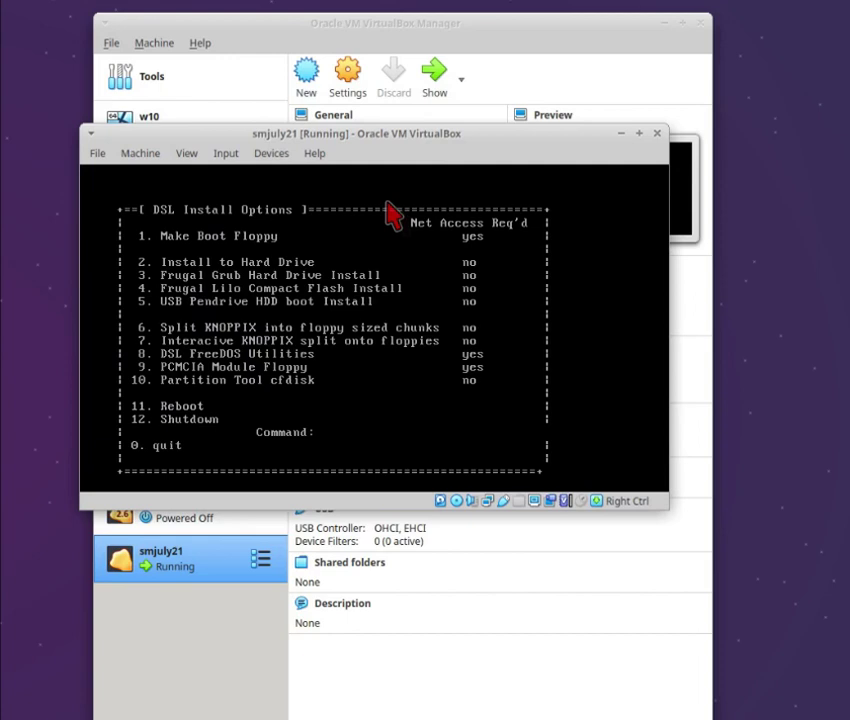
type("10")
key("Return")
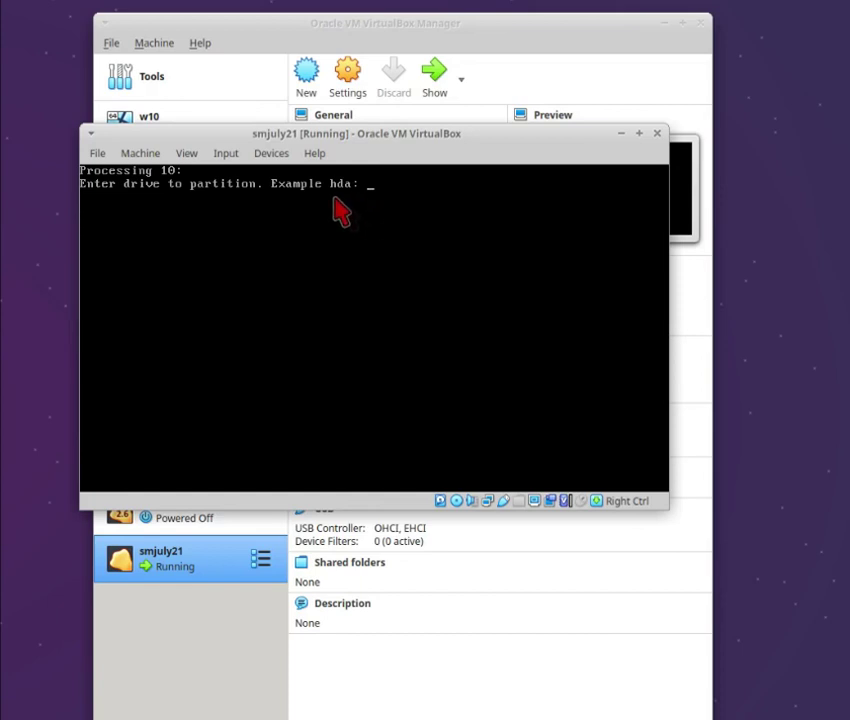
type("hda")
key("Return")
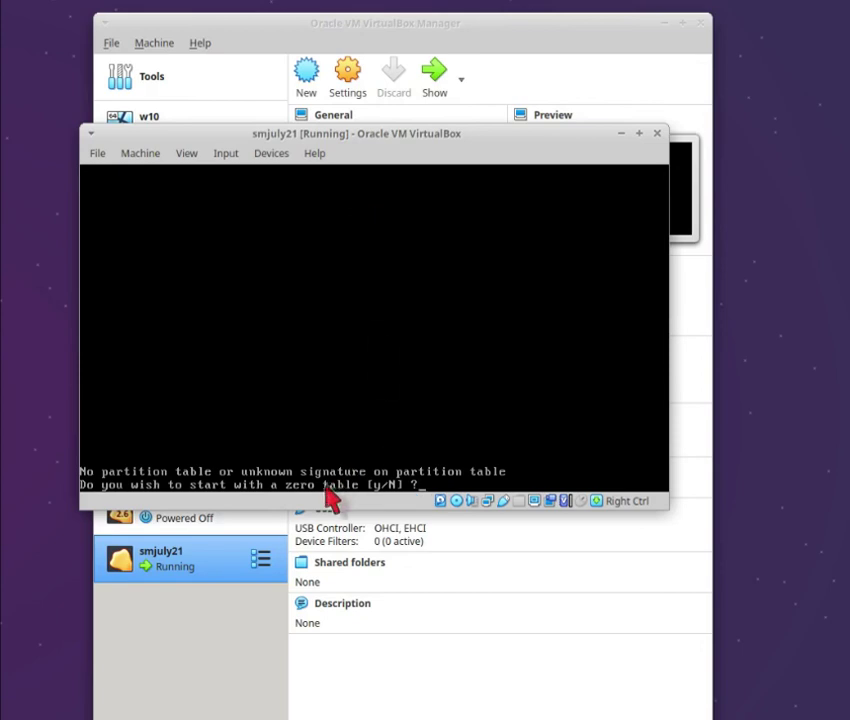
type("y")
key("Return")
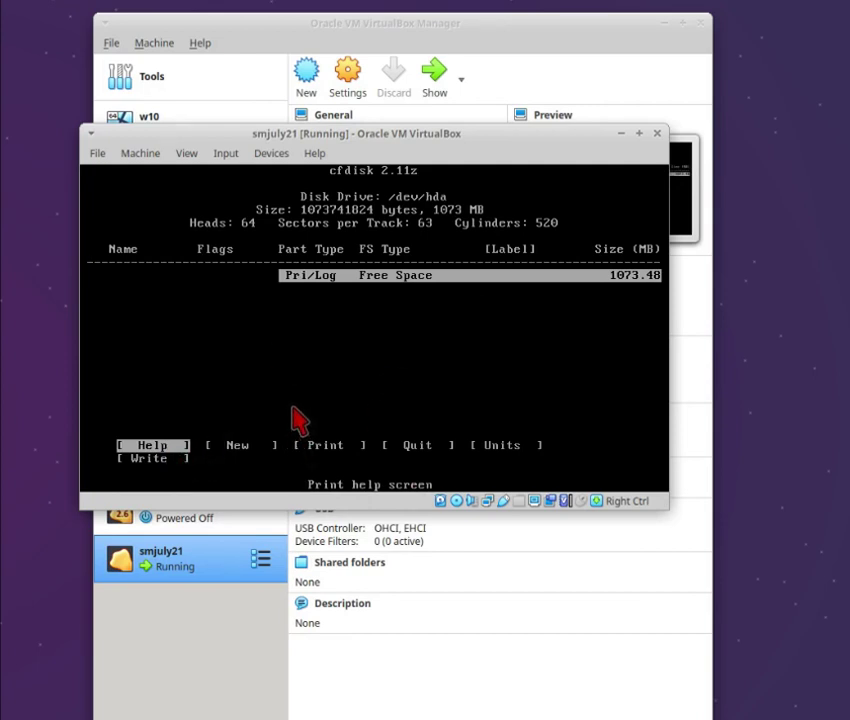
- Create a 900 MB primary partition hda1 at the beginning of the disk and flag it bootable
key("Right")
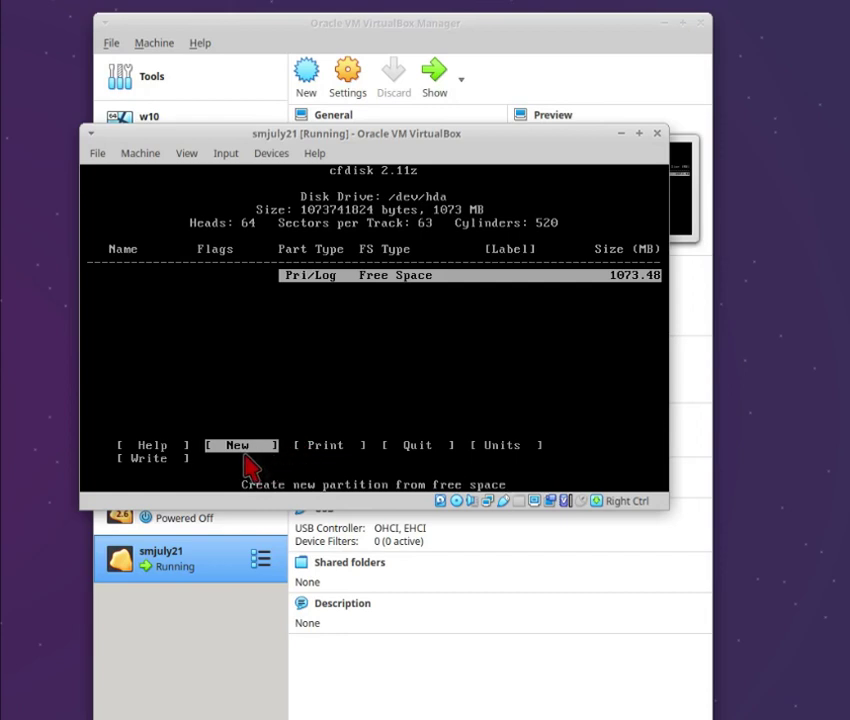
key("Return")
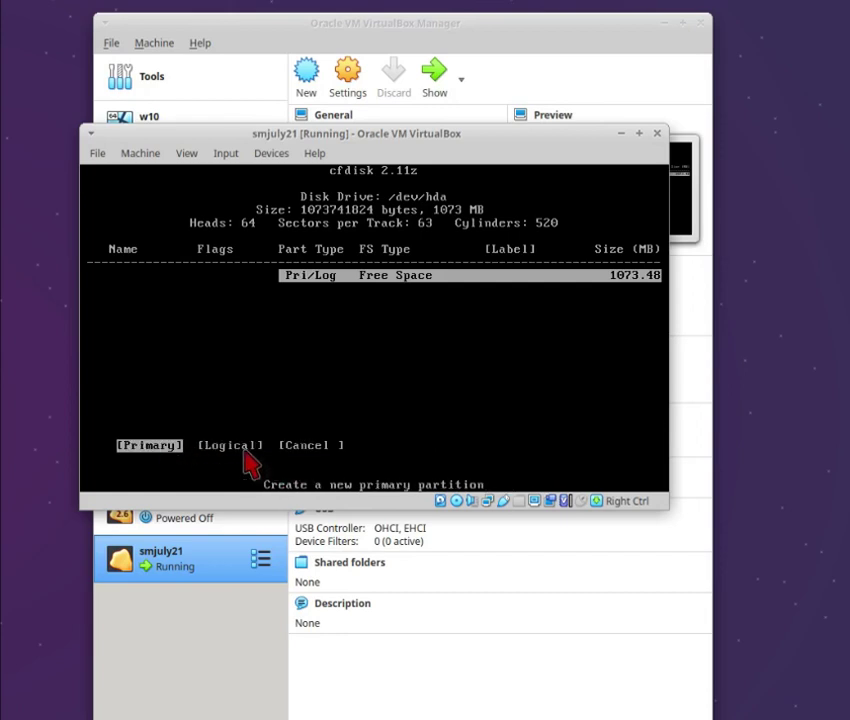
key("Return")
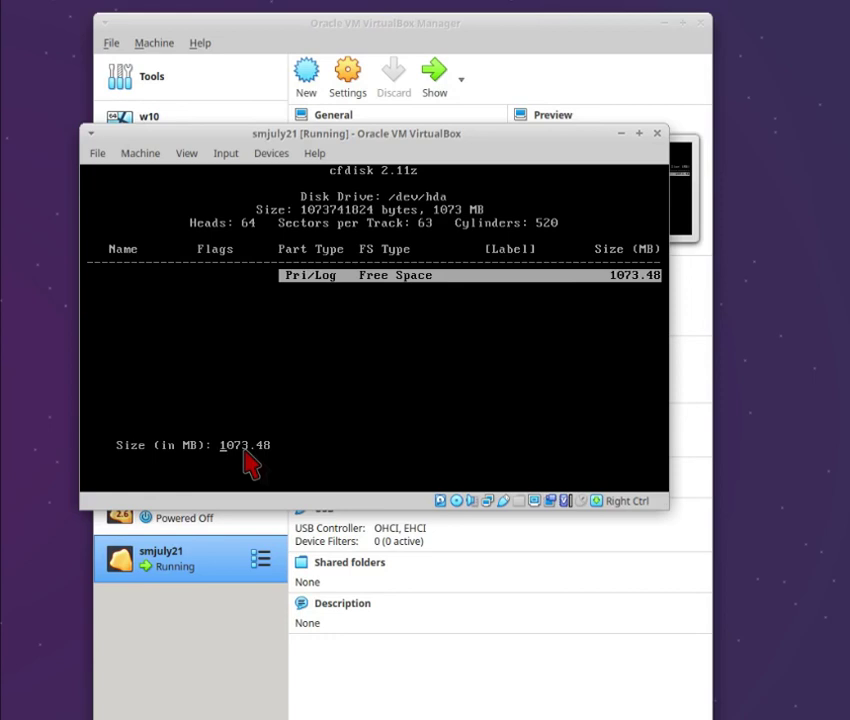
type("900")
key("BackSpace")
key("BackSpace")
key("BackSpace")
type("900")
key("Return")
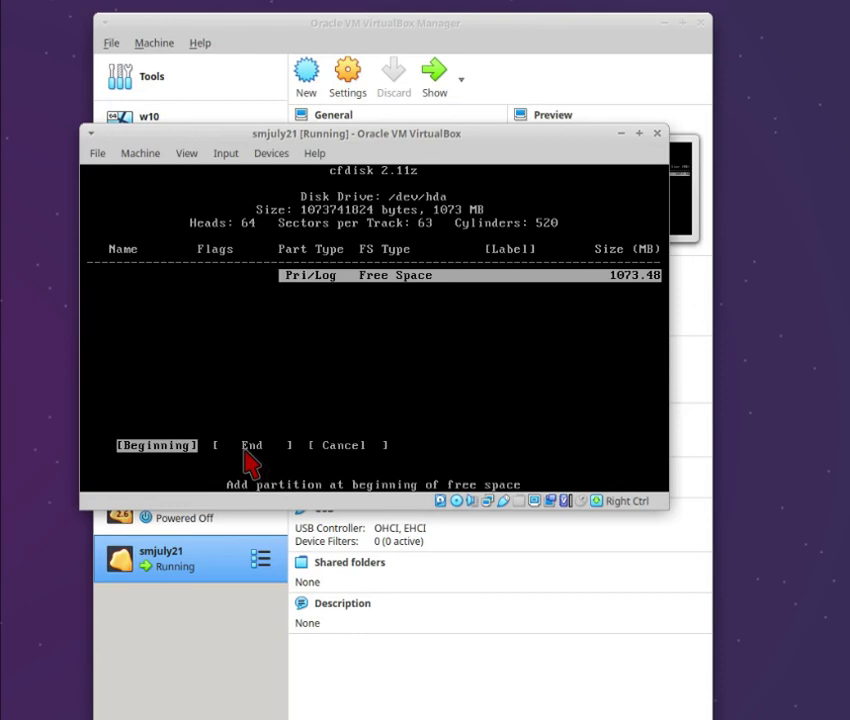
key("Return")
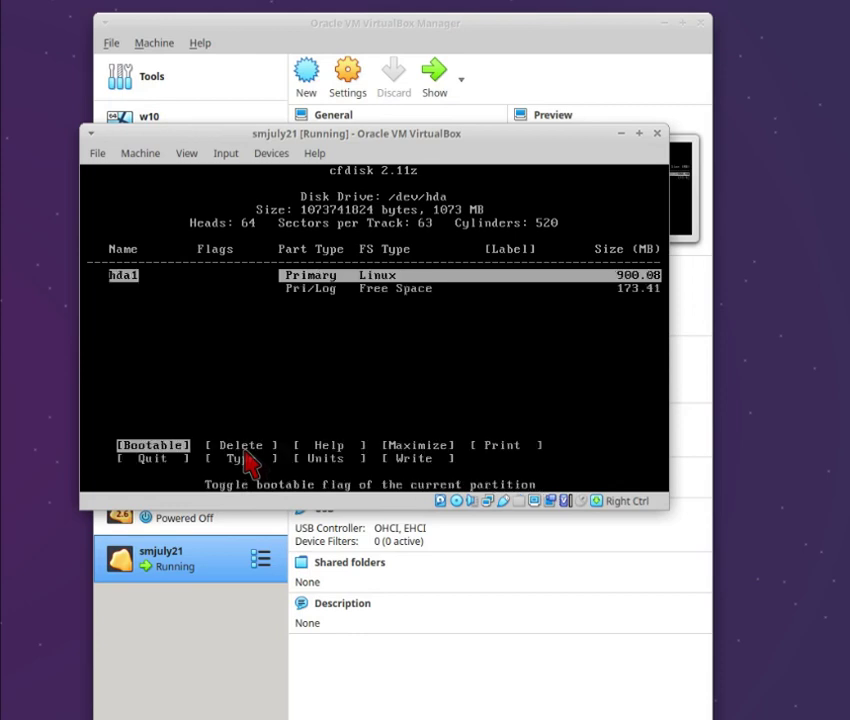
key("Return")
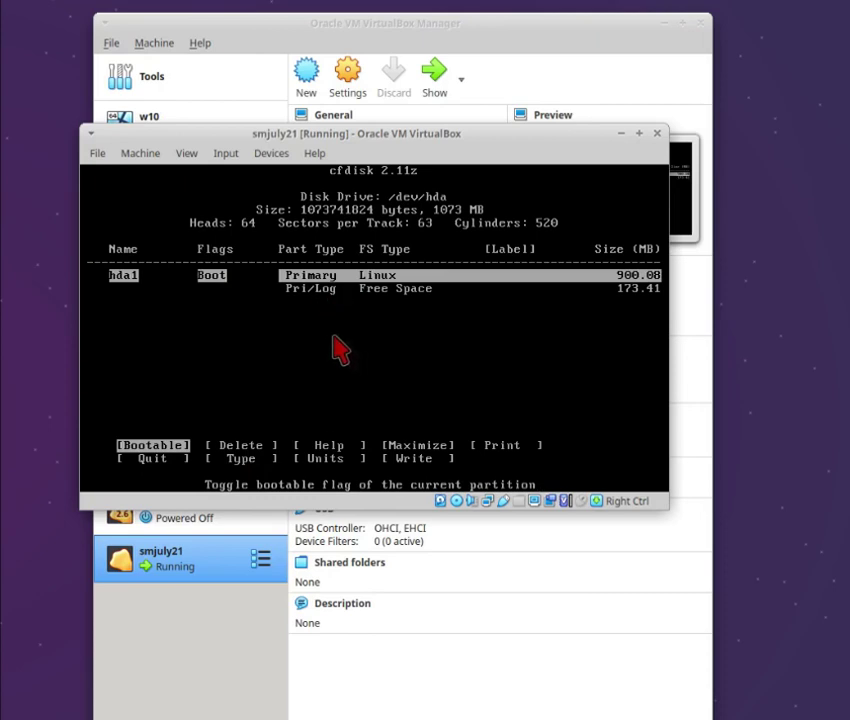
key("Right")
key("Right")
key("Right")
key("Right")
key("Right")
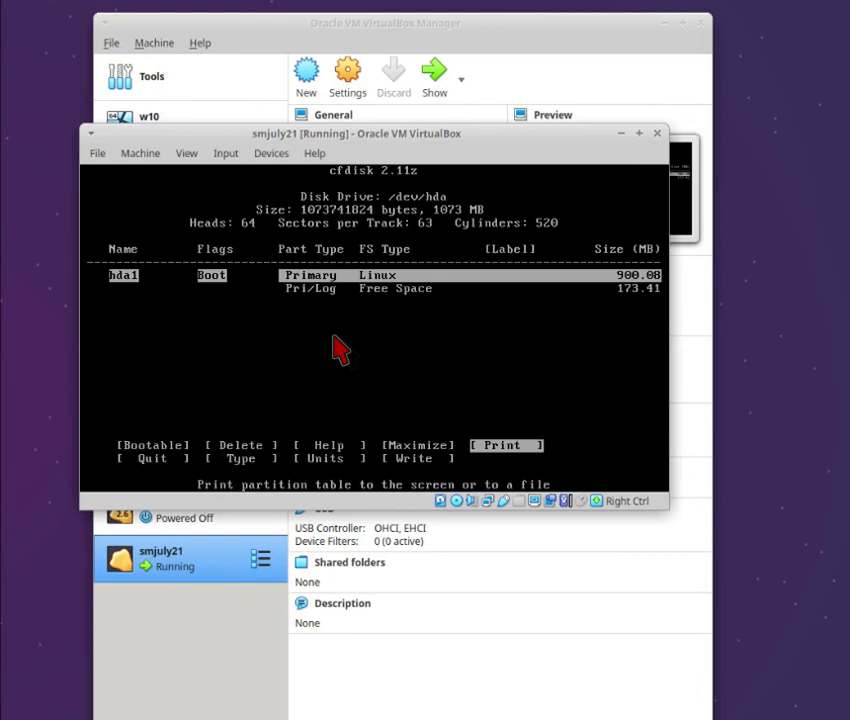
- Create primary partition hda2 using all the remaining 173.41 MB of free space
key("Down")
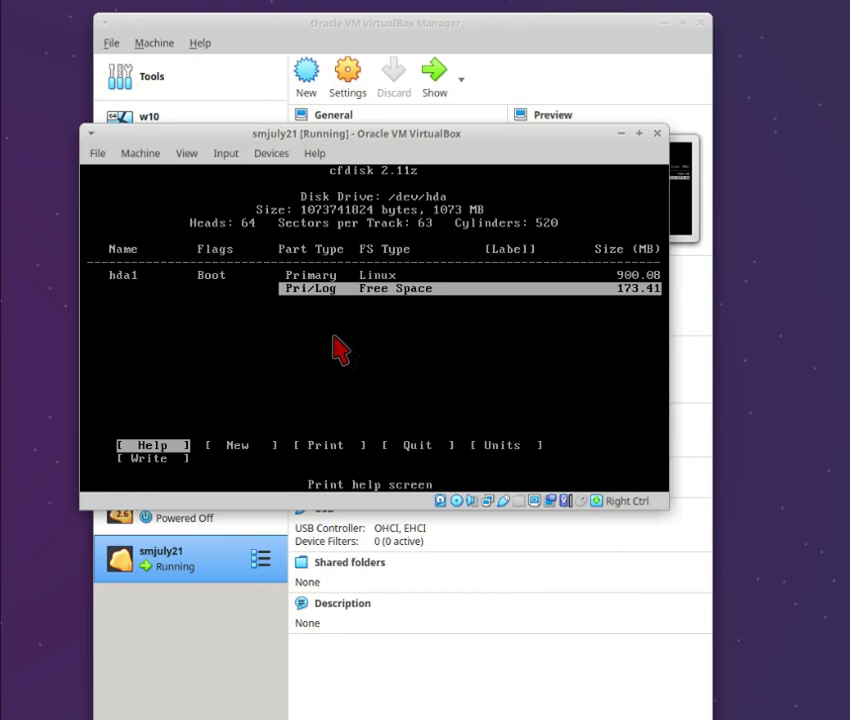
key("Right")
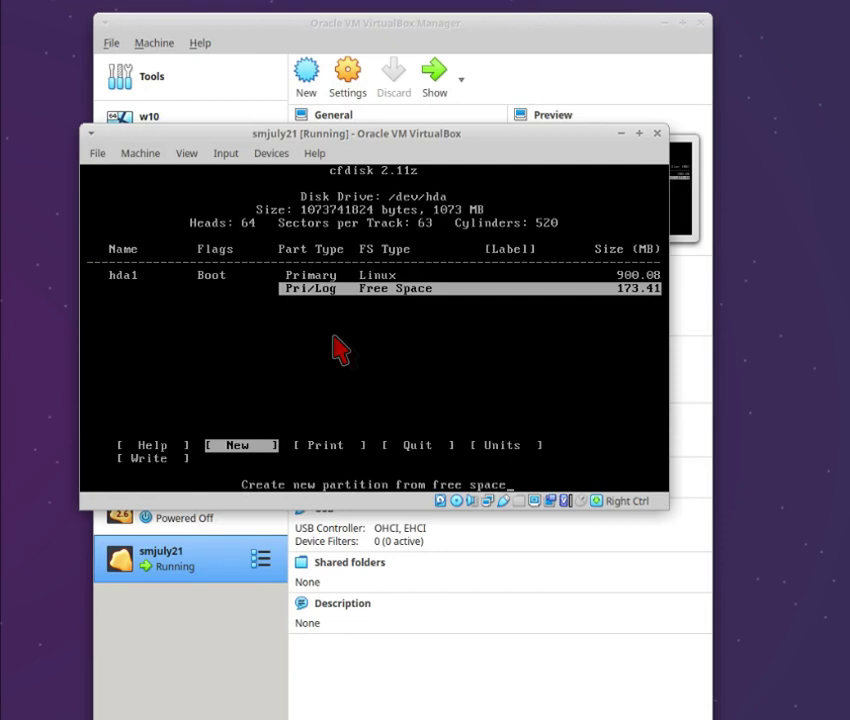
key("Return")
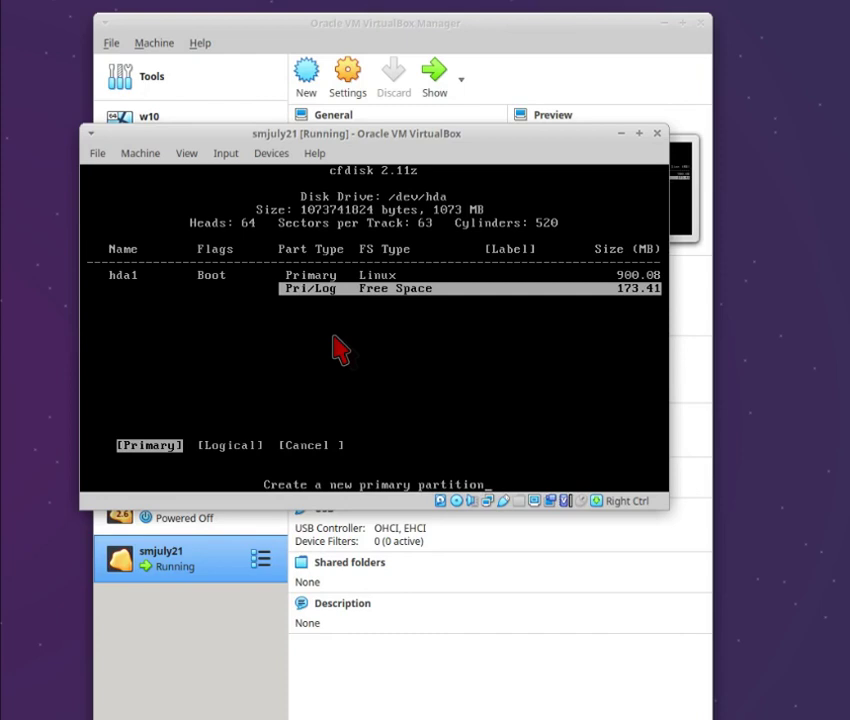
key("Return")
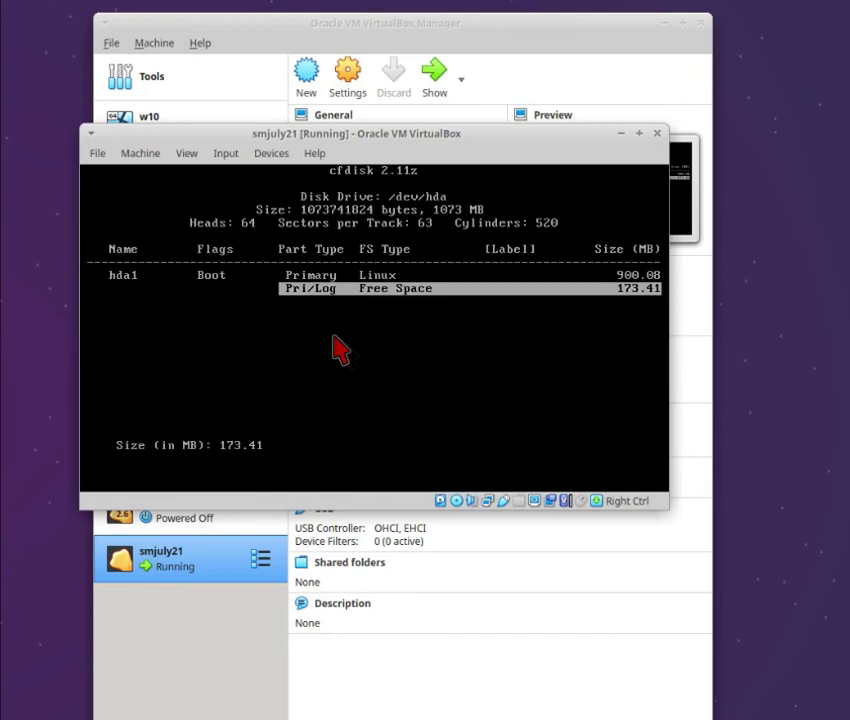
key("Return")
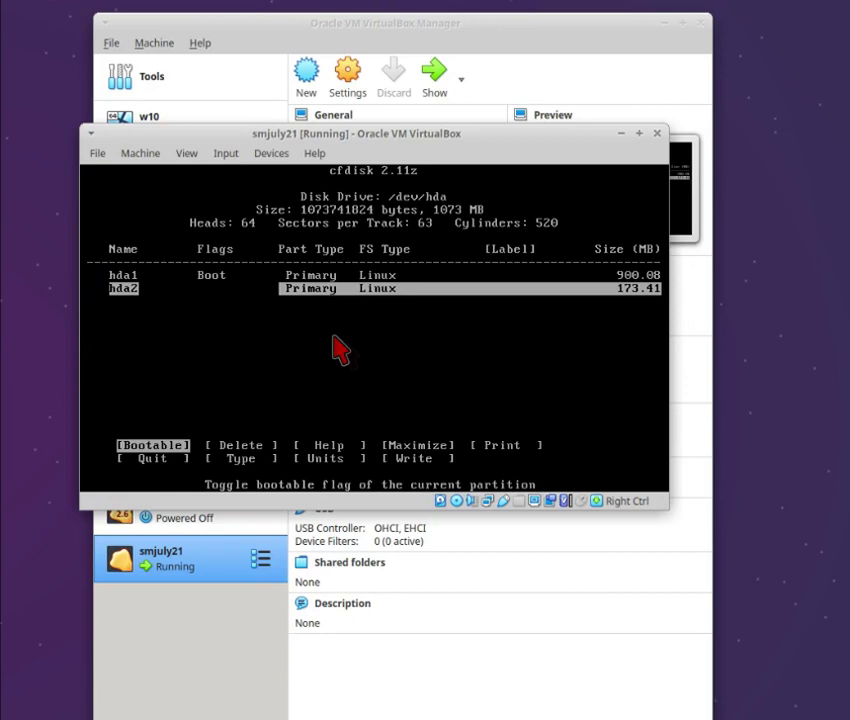
- Set hda2's partition type to 82 (Linux swap)
key("Right")
key("Right")
key("Right")
key("Right")
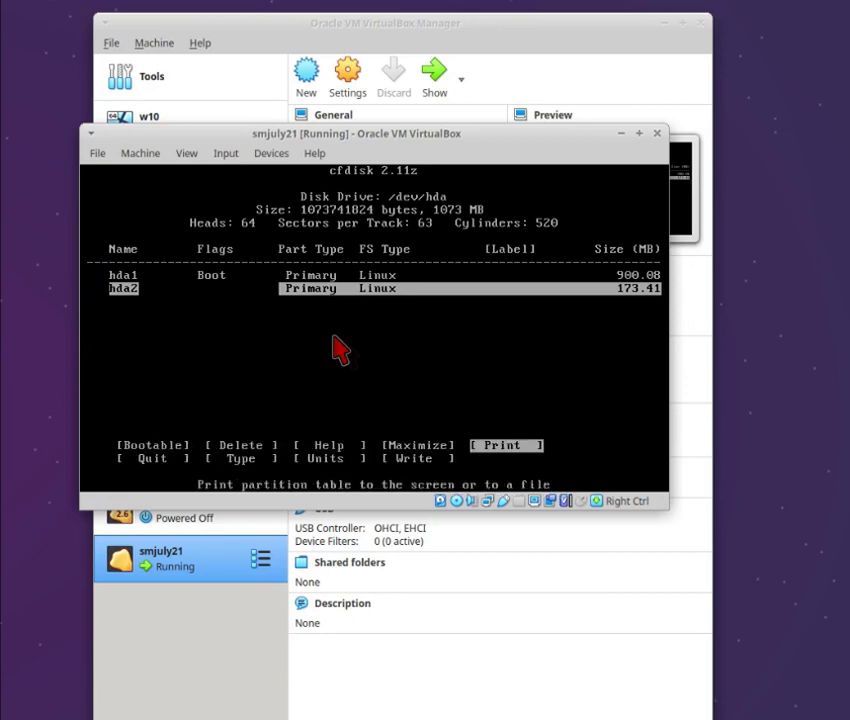
key("Right")
key("Right")
key("Return")
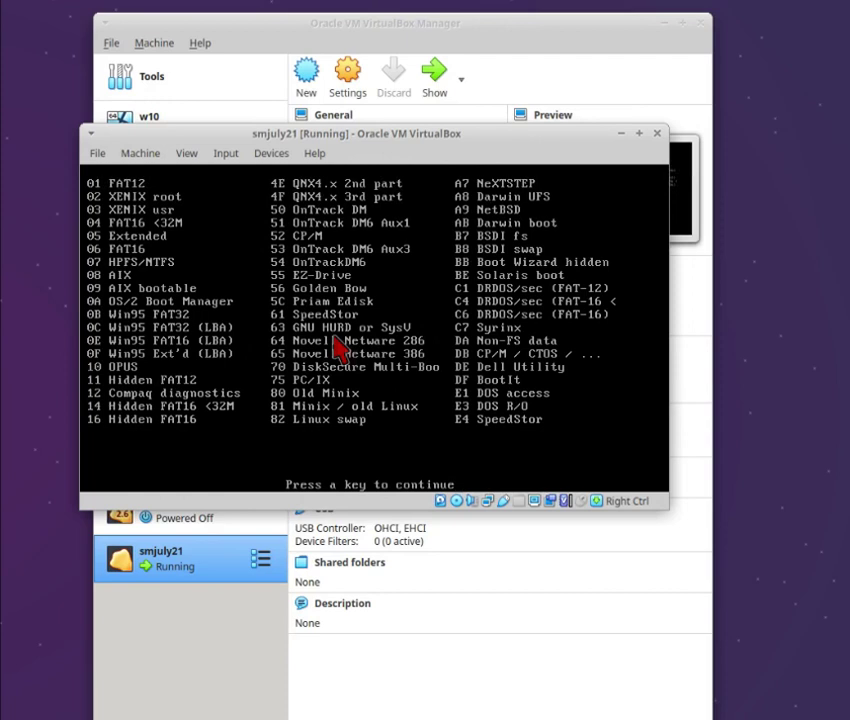
key("Return")
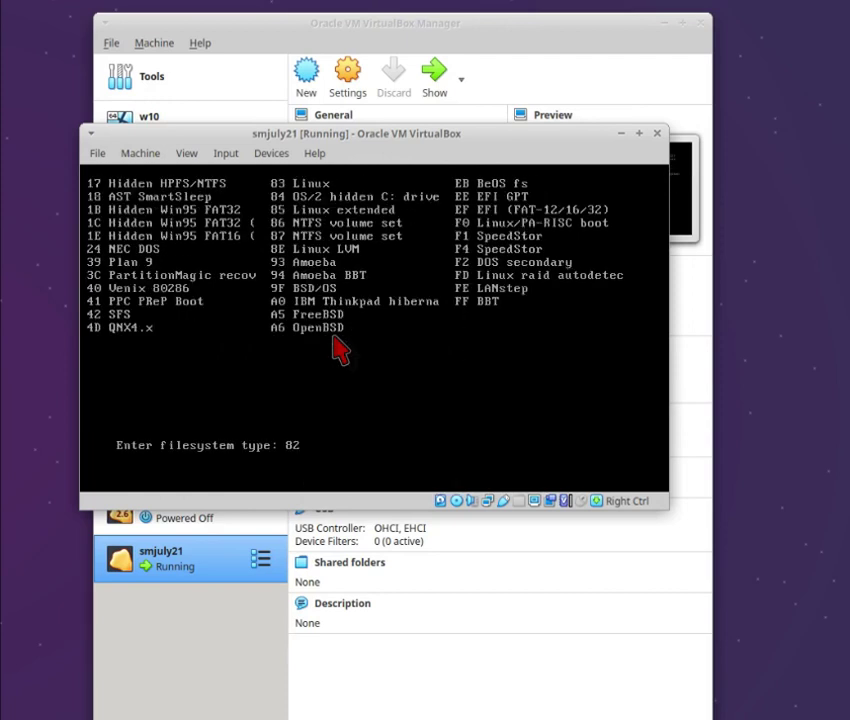
key("BackSpace")
key("BackSpace")
type("82")
key("Return")
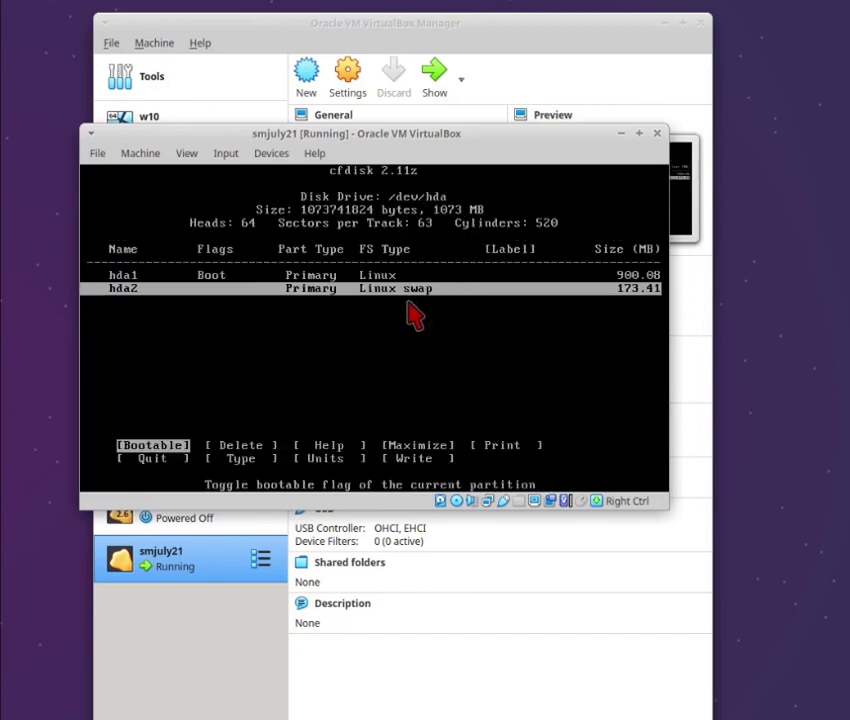
- Write the partition table to disk, confirming with 'yes'
key("Right")
key("Right")
key("Right")
key("Right")
key("Right")
key("Right")
key("Right")
key("Right")
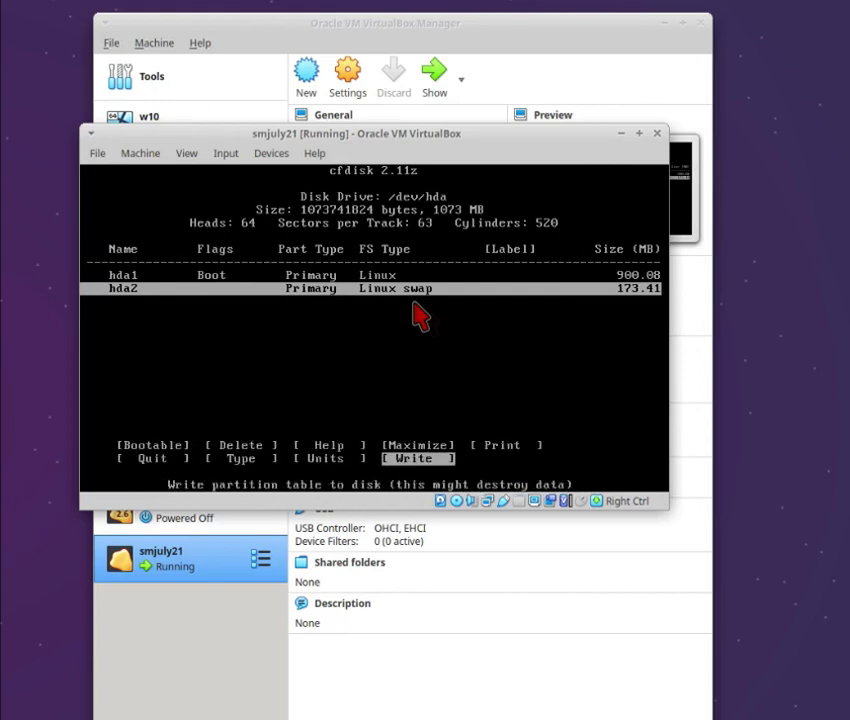
key("Return")
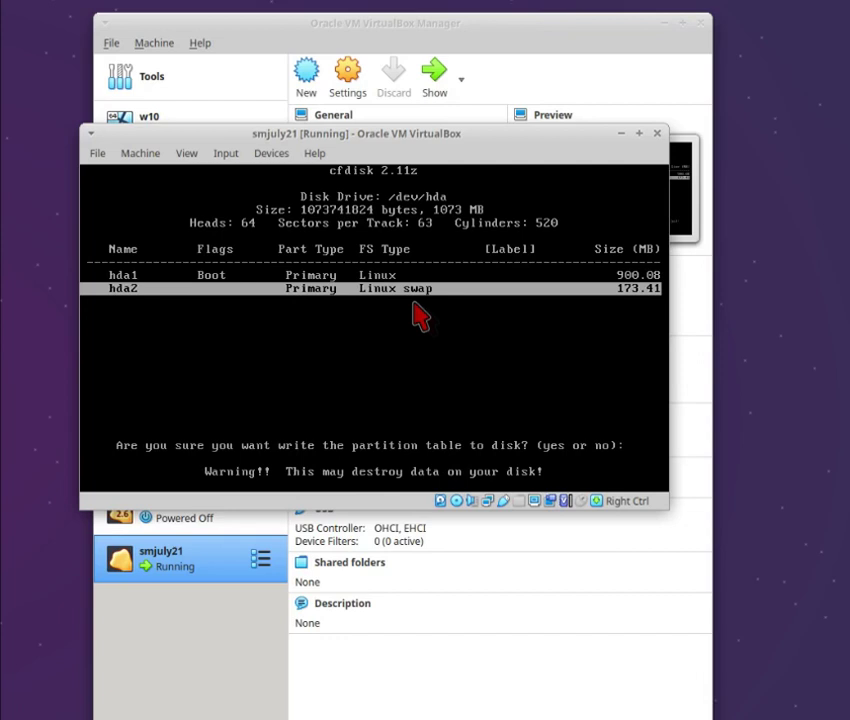
type("yes")
key("Return")
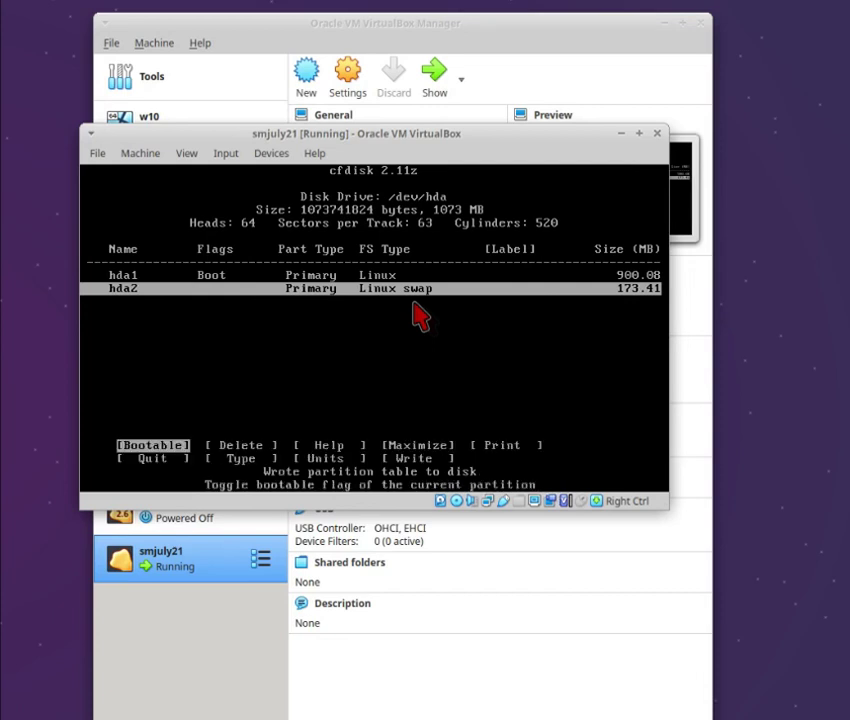
- Quit cfdisk and dismiss the disk-changed message to return to the install menu
key("Right")
key("Right")
key("Right")
key("Right")
key("Right")
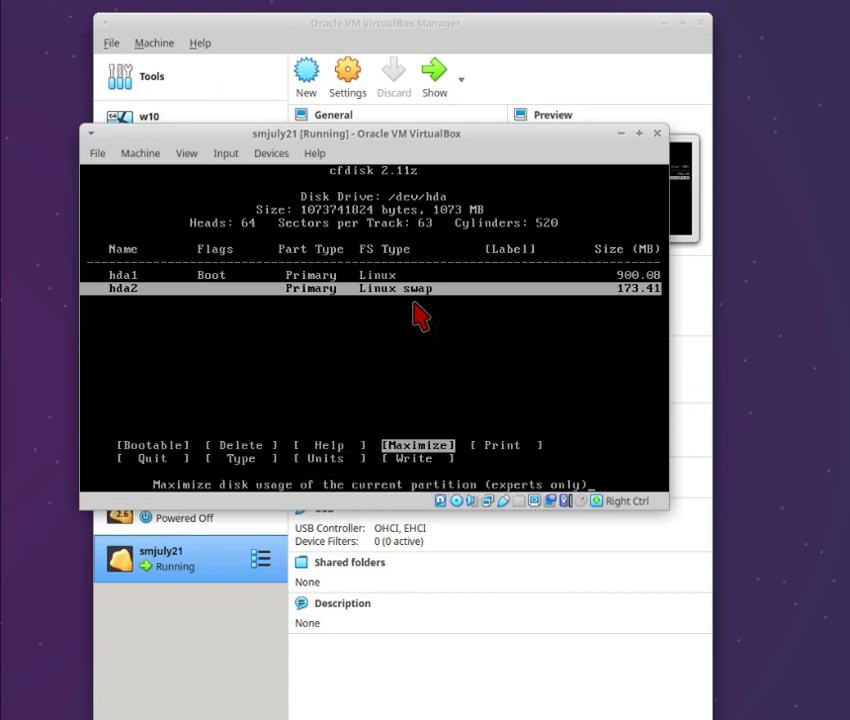
key("Return")
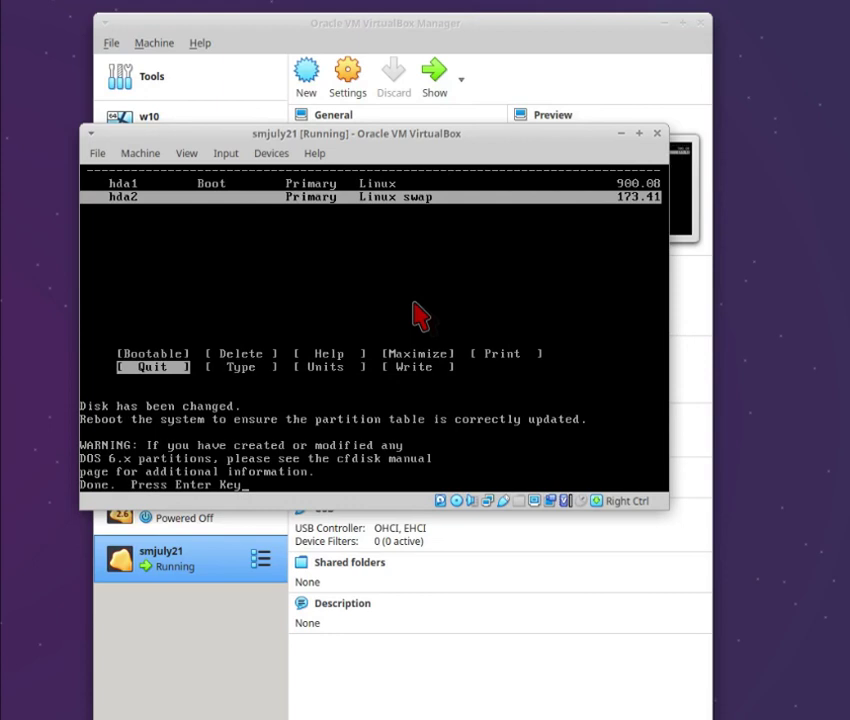
key("Return")
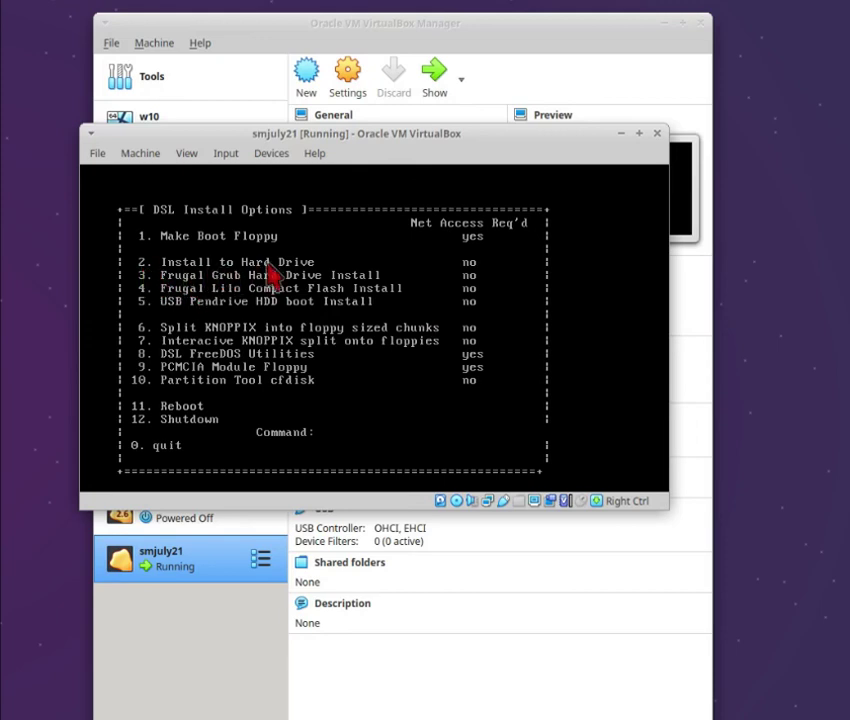
- Run option 2 to install DSL on hda1 with multi-user logins and ext3, confirming the erase
type("2")
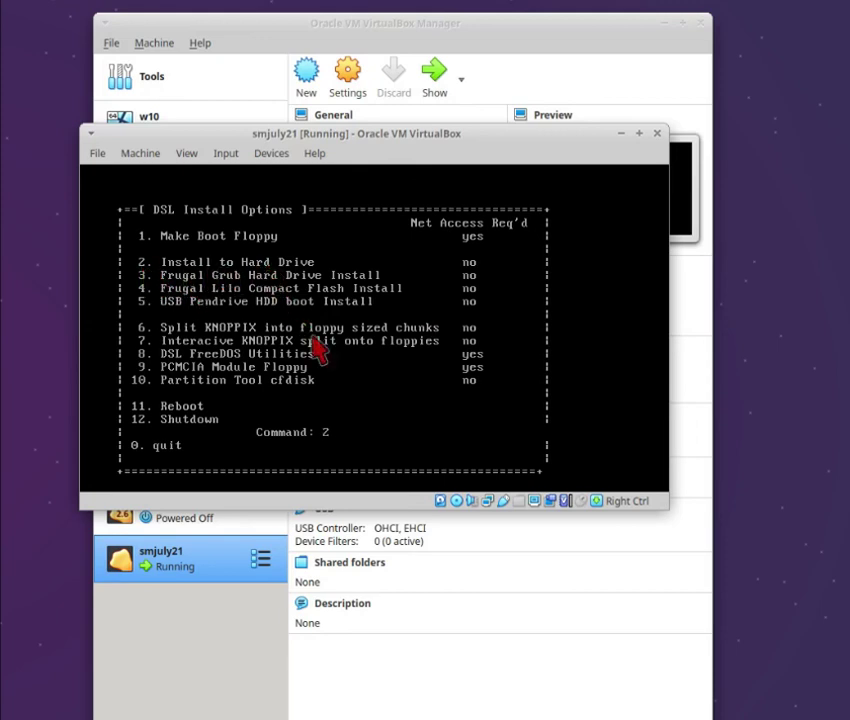
key("Return")
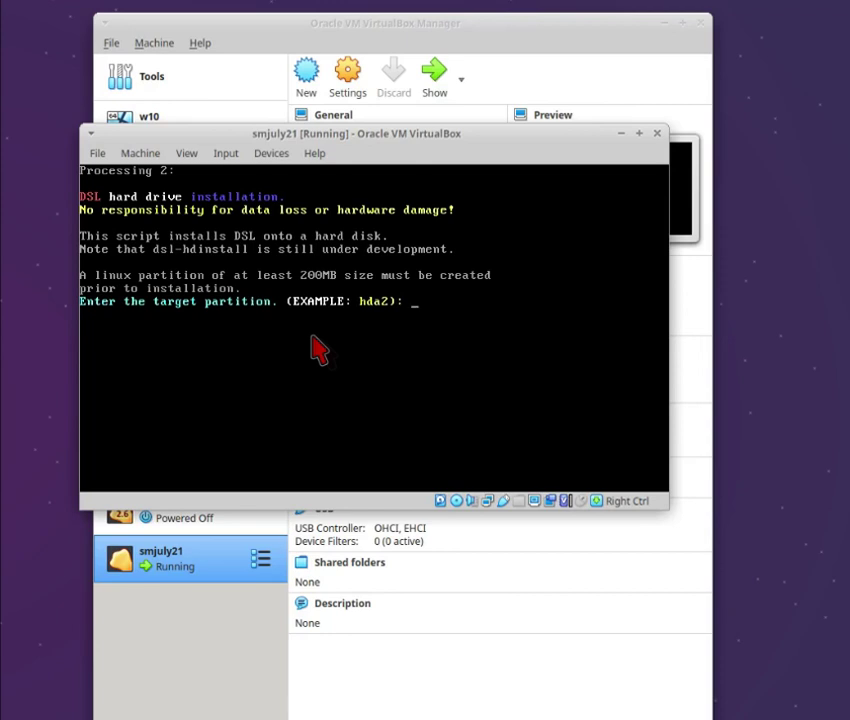
type("hda1")
key("Return")
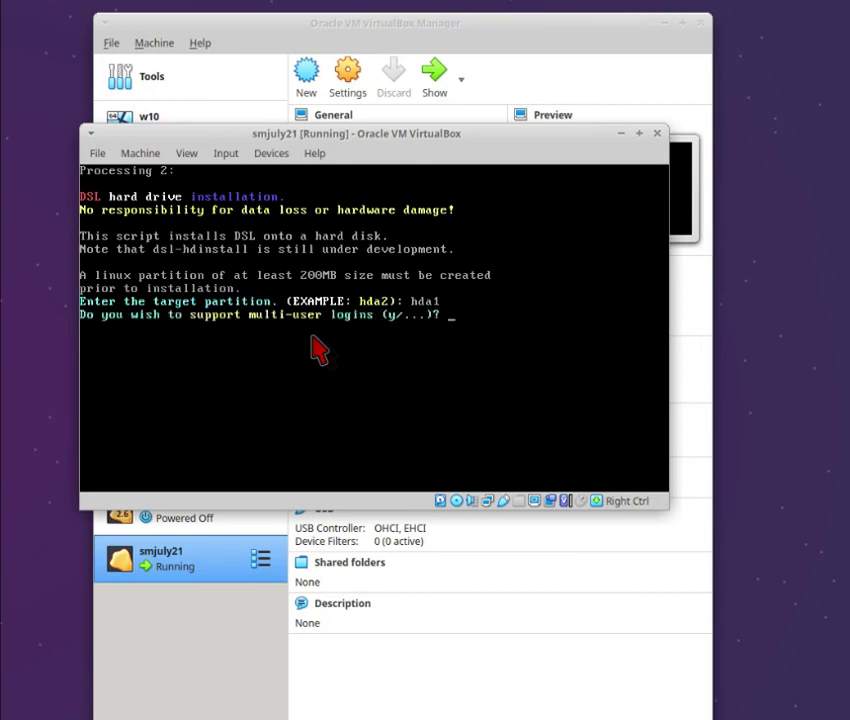
type("y")
key("Return")
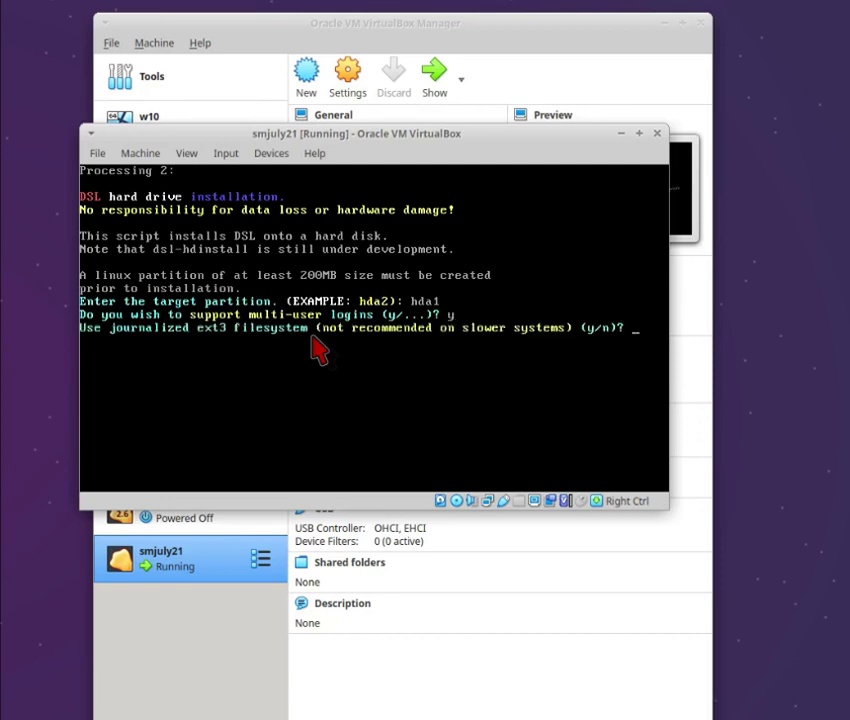
type("y")
key("Return")
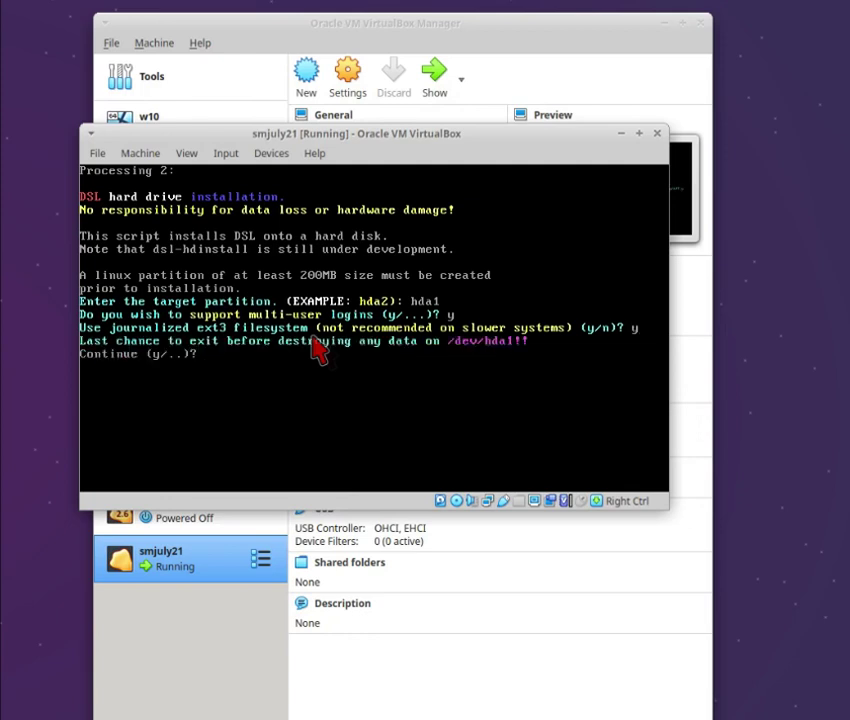
type("y")
key("Return")
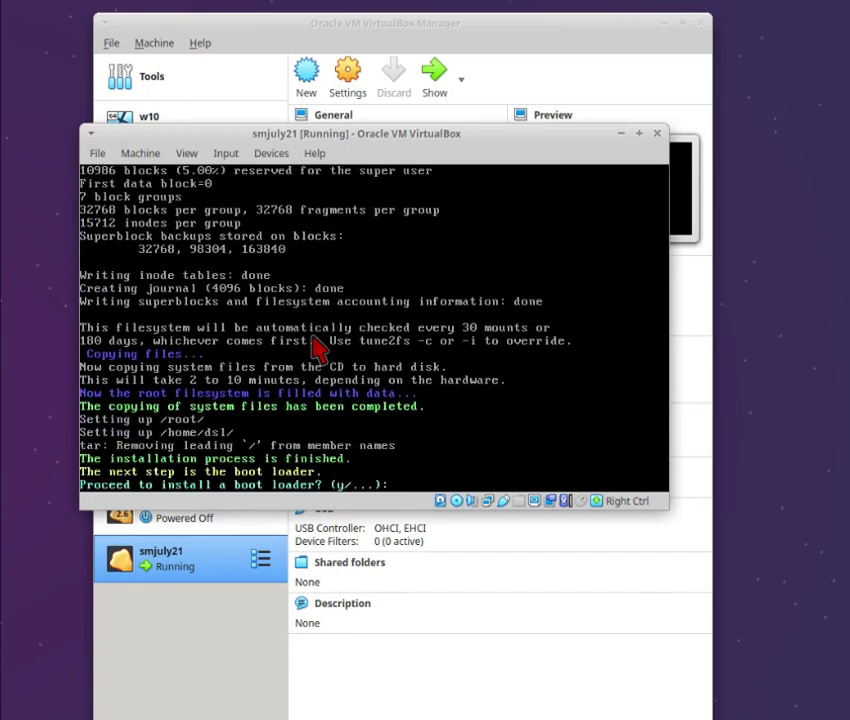
- Install GRUB as the boot loader (g) and agree to reboot now
type("y")
key("Return")
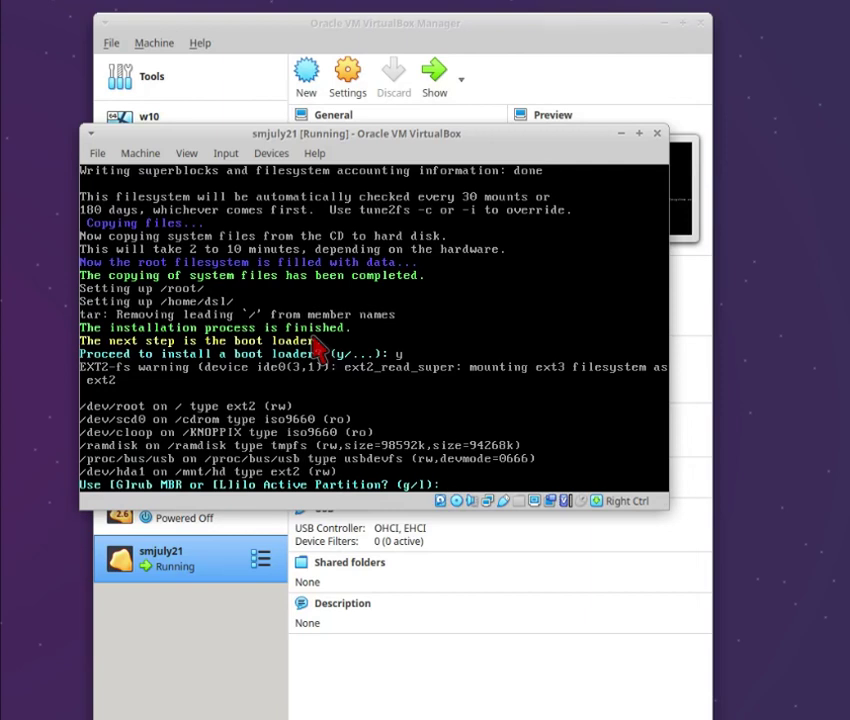
type("g")
key("Return")
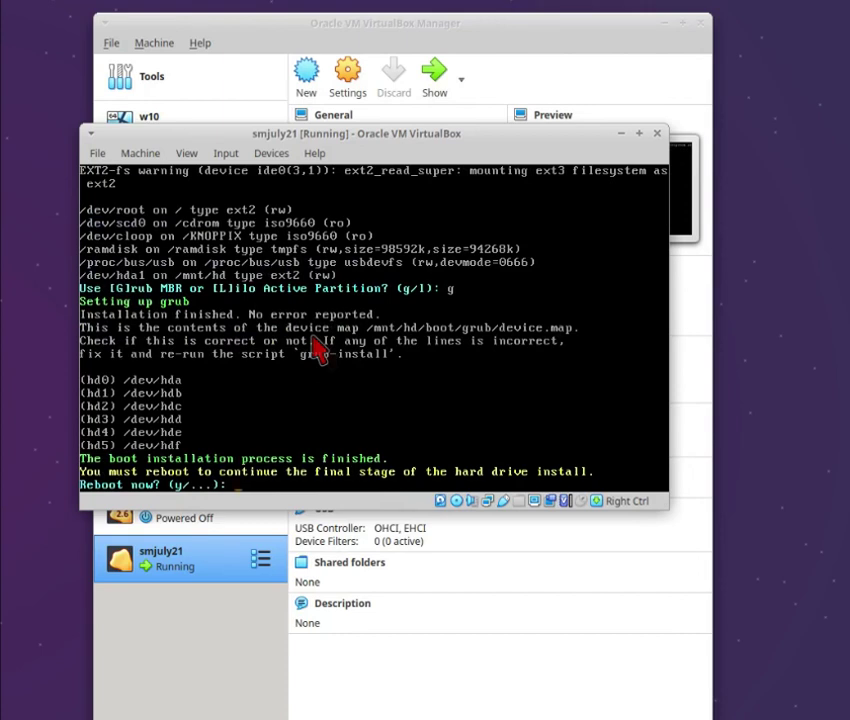
type("y")
key("Return")
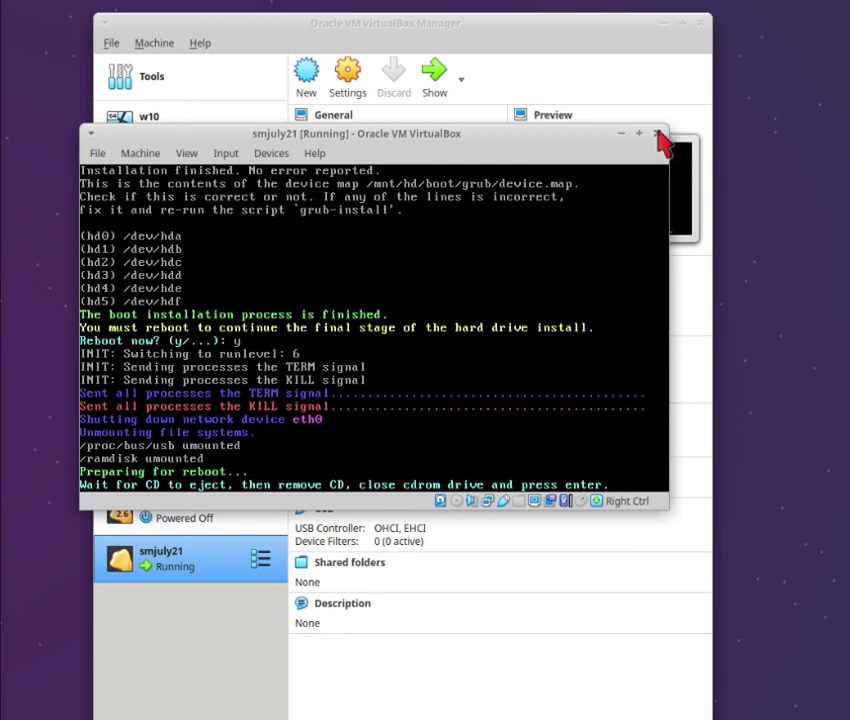
- Power off the running smjuly21 machine
left_click(657, 133)
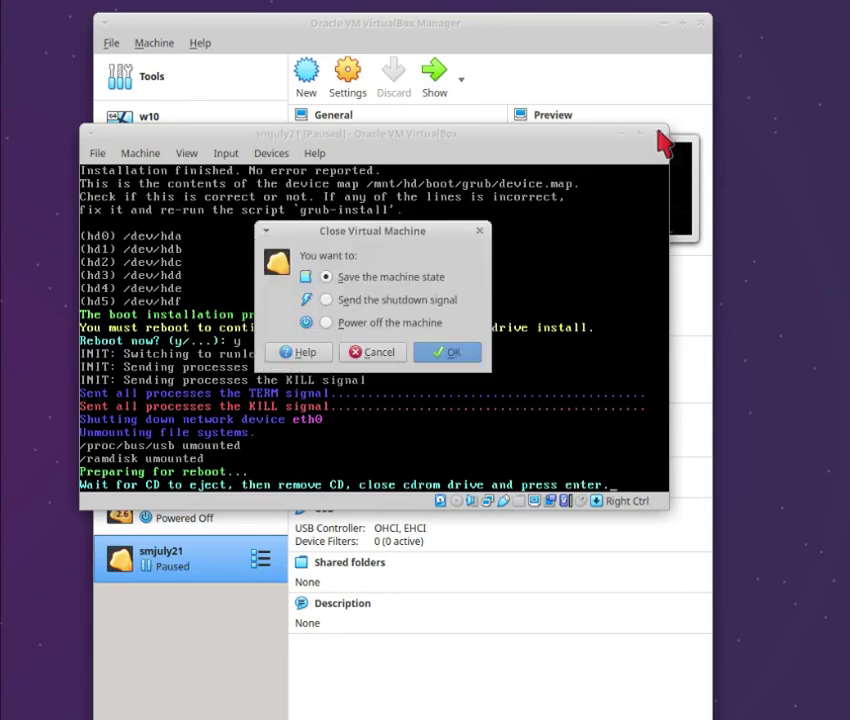
left_click(393, 322)
left_click(446, 354)
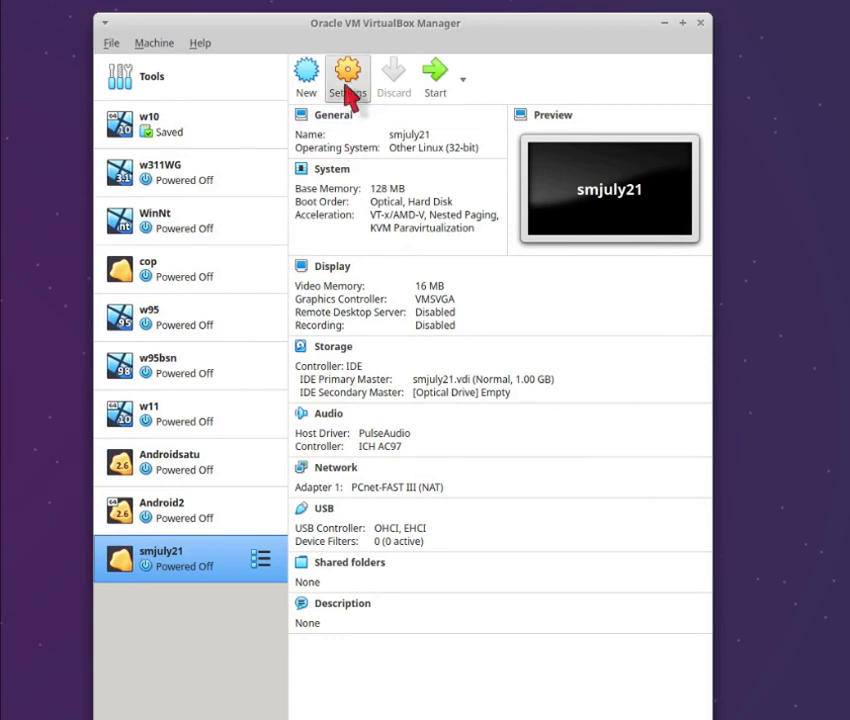
- Uncheck Optical in smjuly21's System boot order, save, and start the VM again
left_click(350, 97)
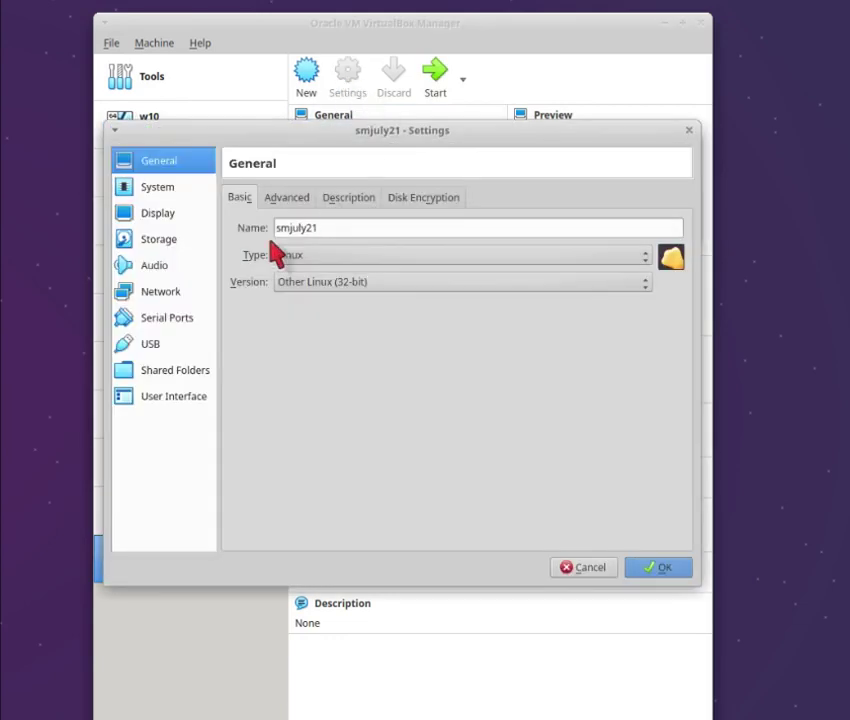
left_click(176, 242)
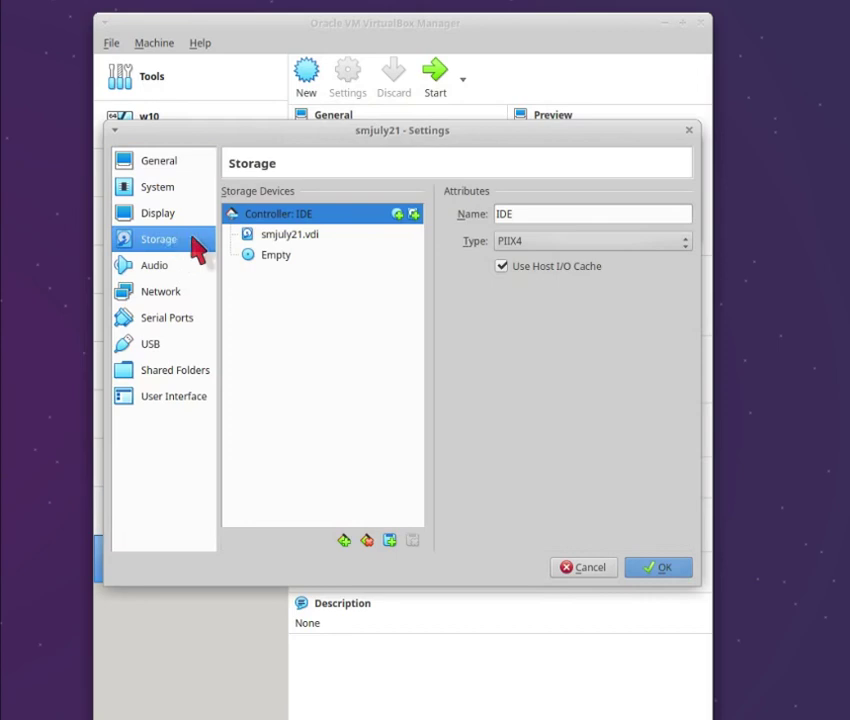
left_click_drag(283, 264, 150, 197)
left_click(153, 193)
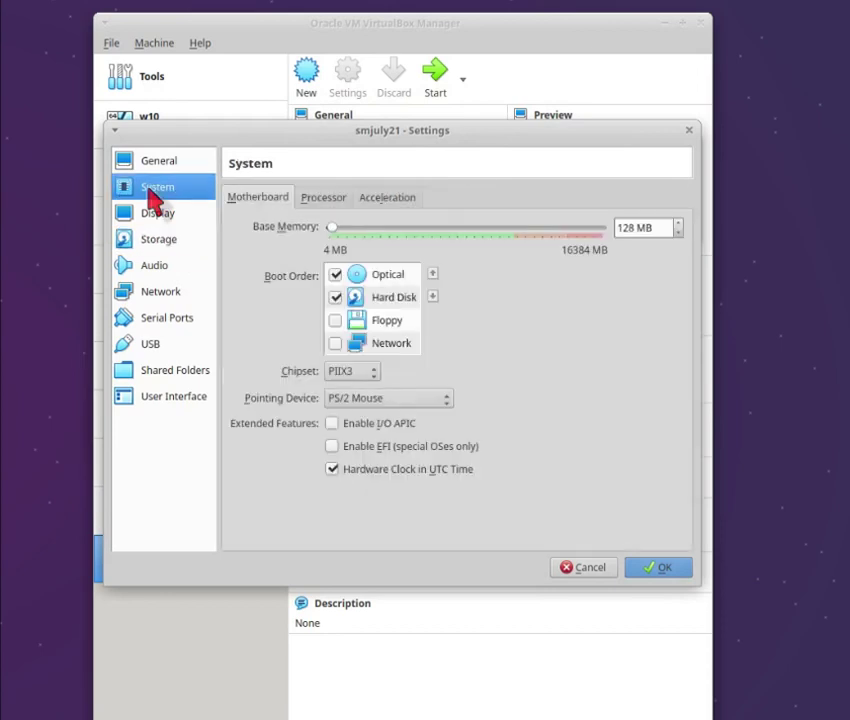
left_click(335, 274)
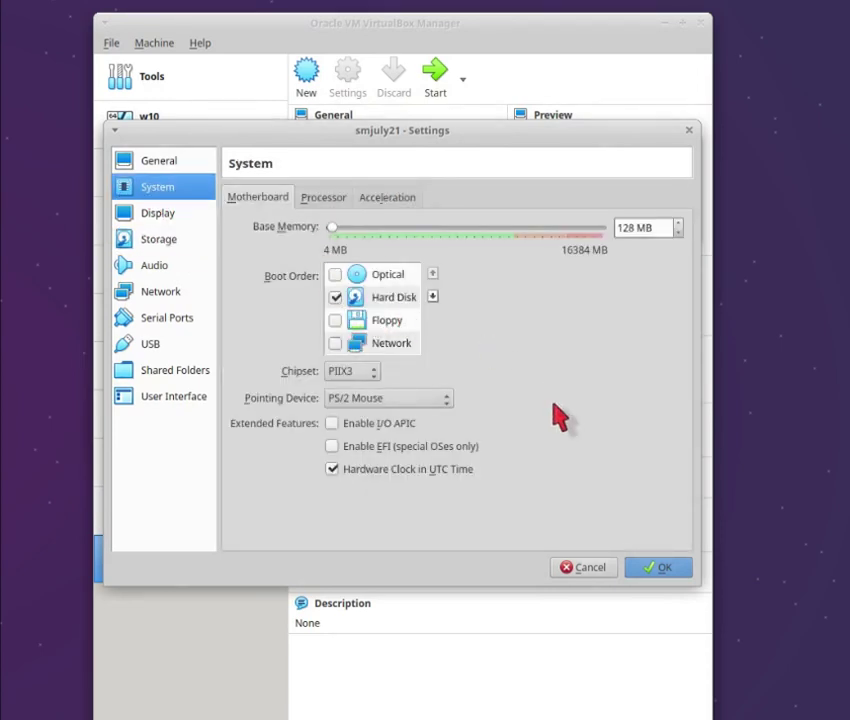
left_click(658, 572)
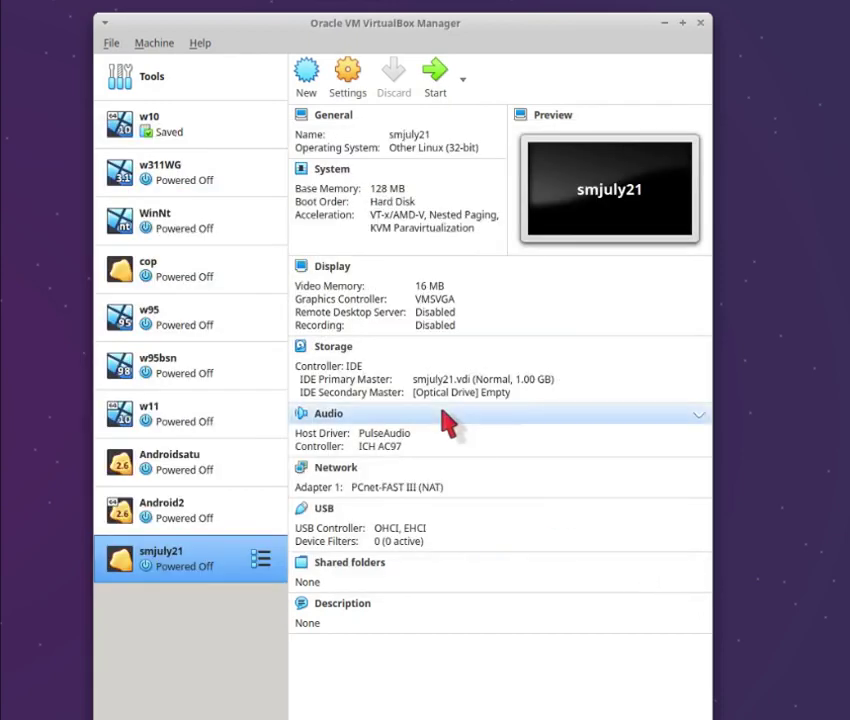
left_click(434, 72)
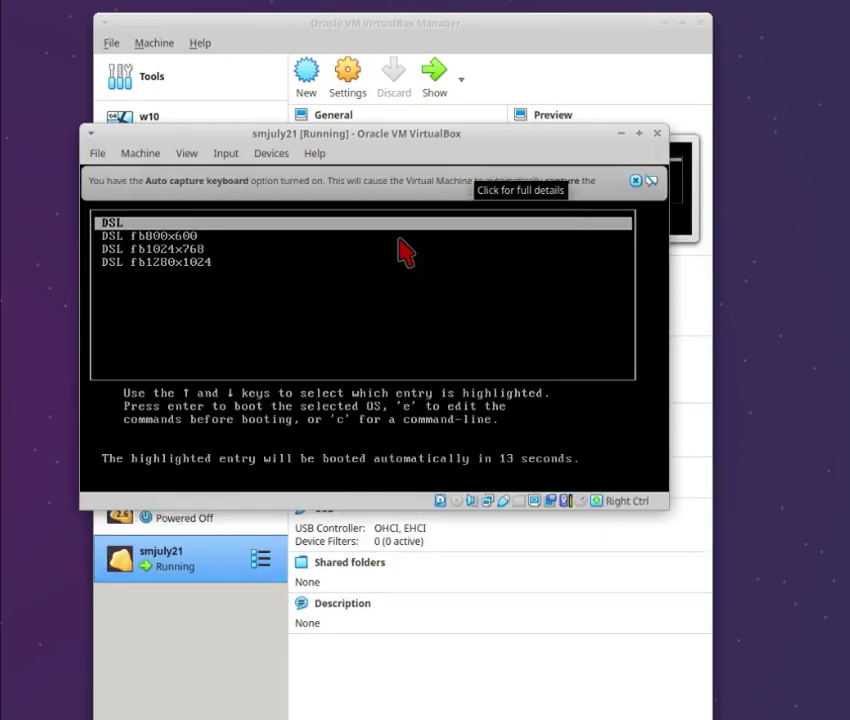
- Dismiss the auto-capture notice and boot the DSL fb1024x768 GRUB entry
left_click(636, 181)
key("Down")
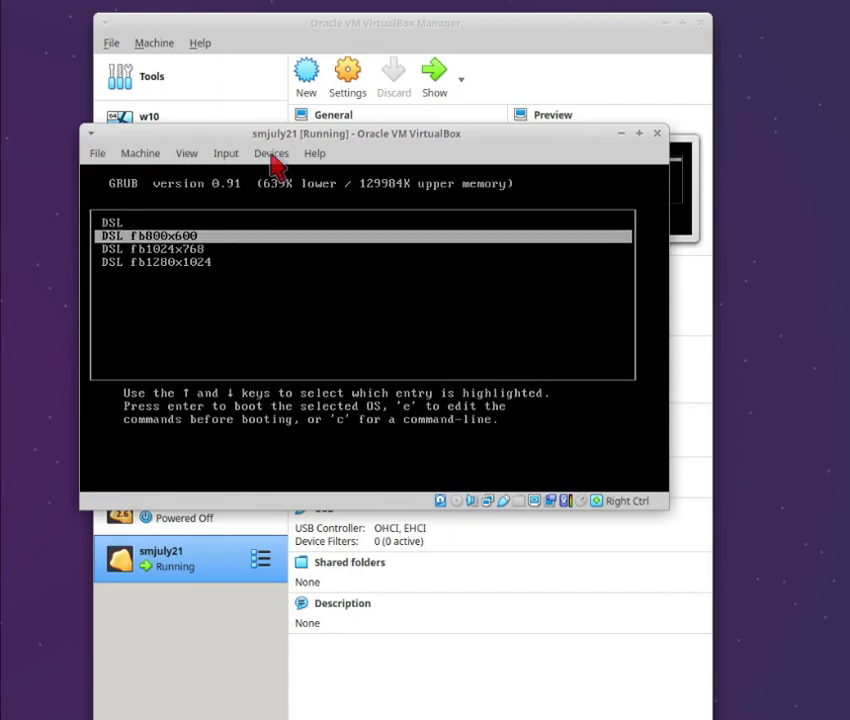
key("Down")
key("Down")
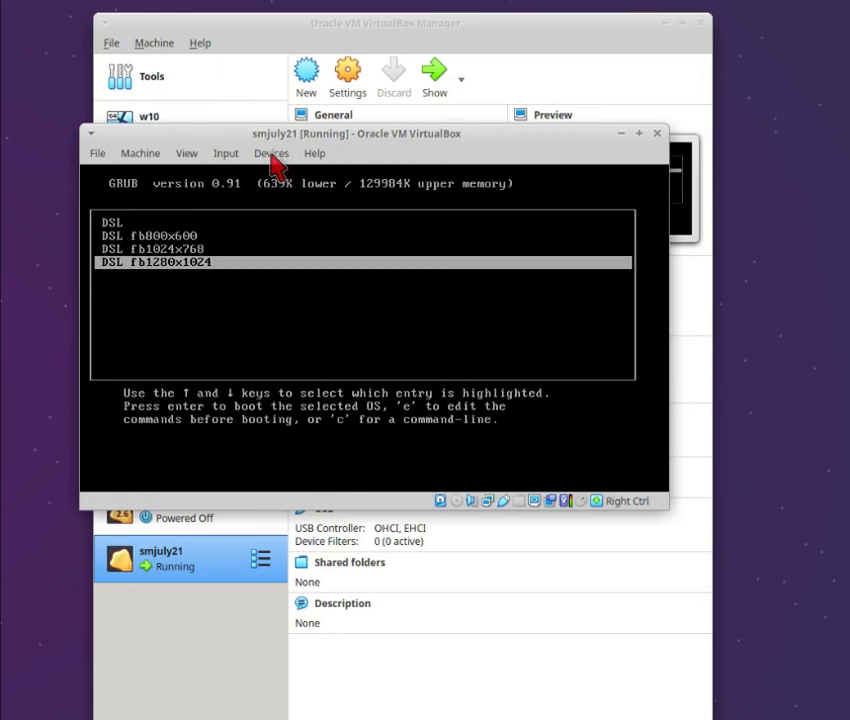
key("Up")
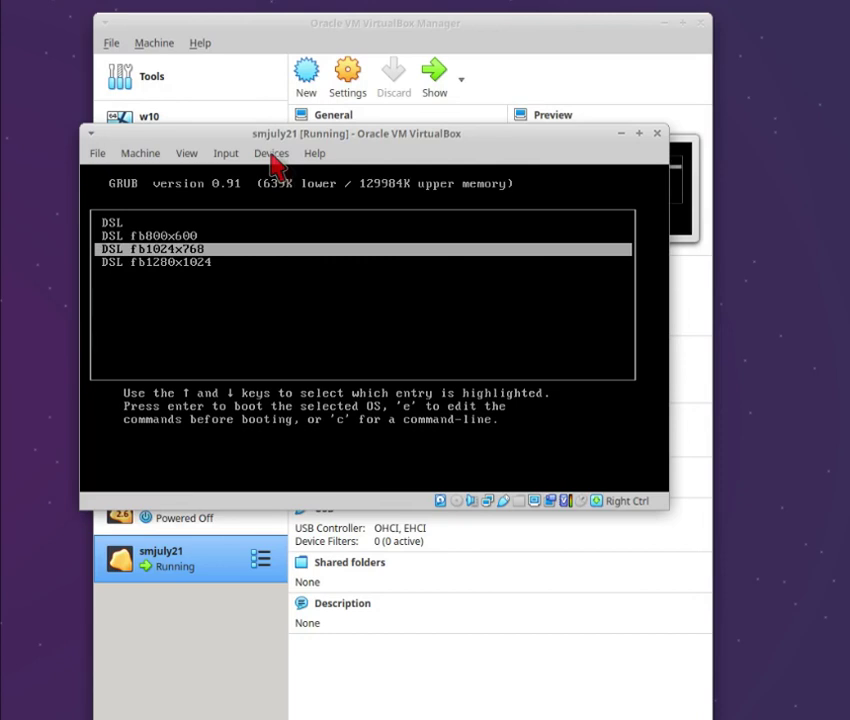
key("Return")
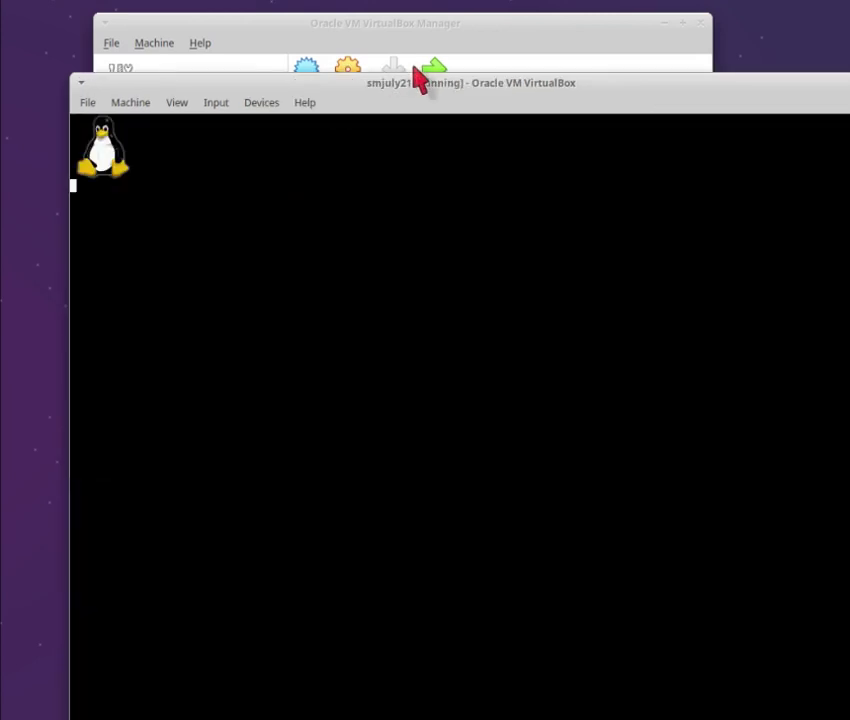
left_click_drag(349, 85, 322, 32)
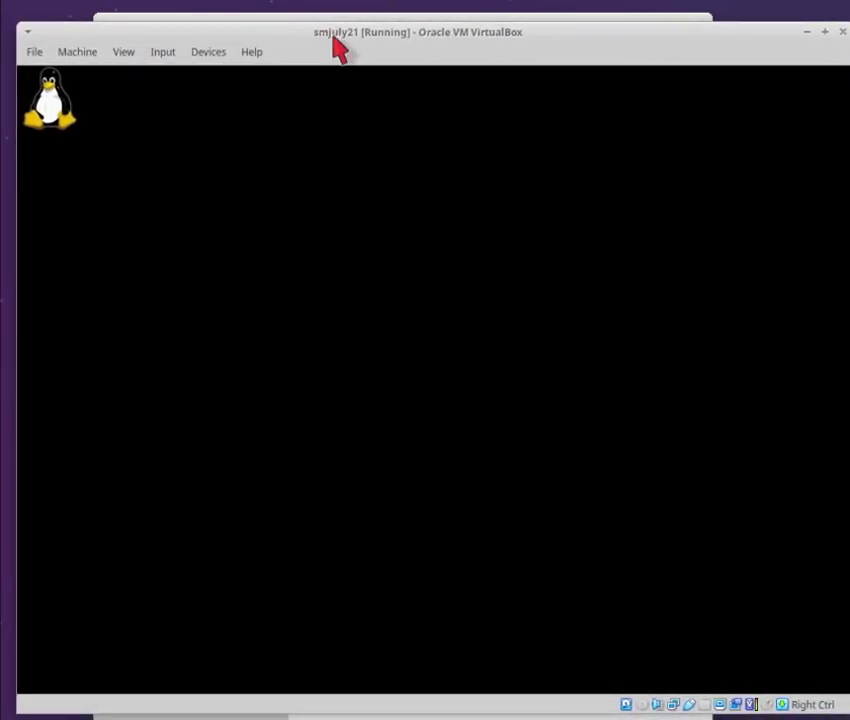
left_click_drag(338, 34, 332, 46)
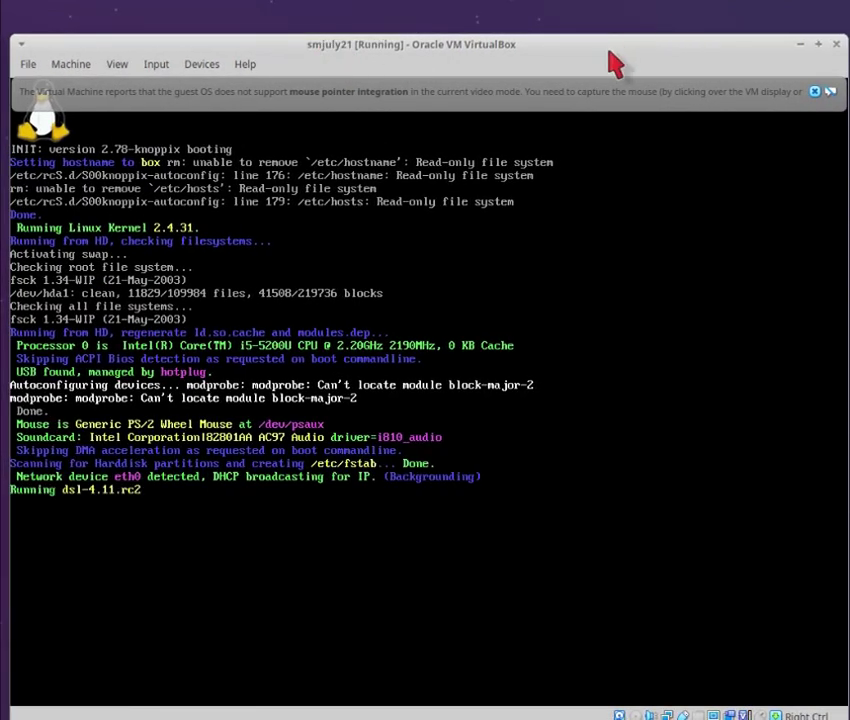
- Close the mouse-integration notice and capture keyboard and mouse into the DSL console
left_click_drag(578, 48, 575, 36)
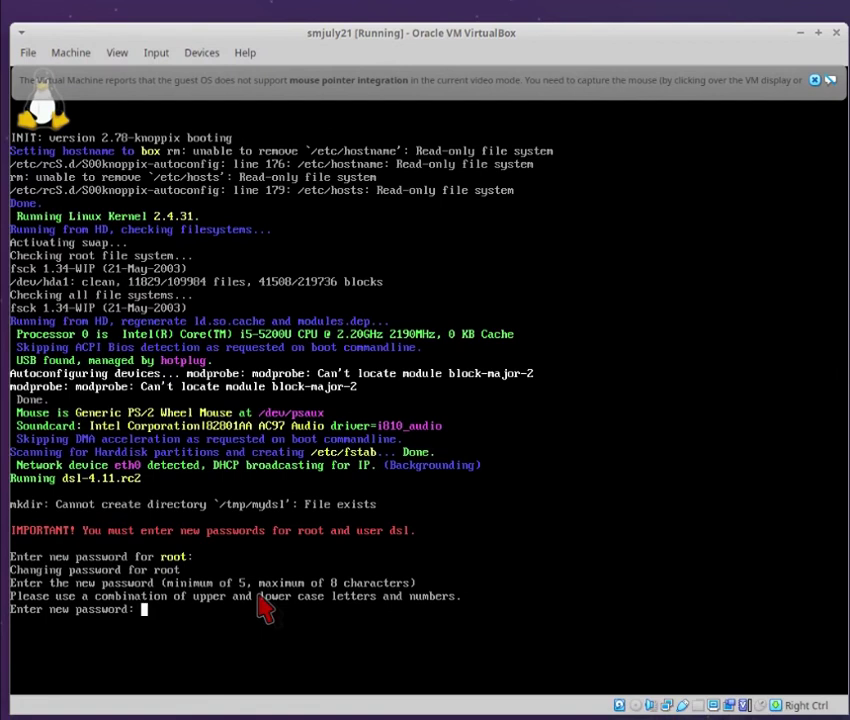
left_click(260, 596)
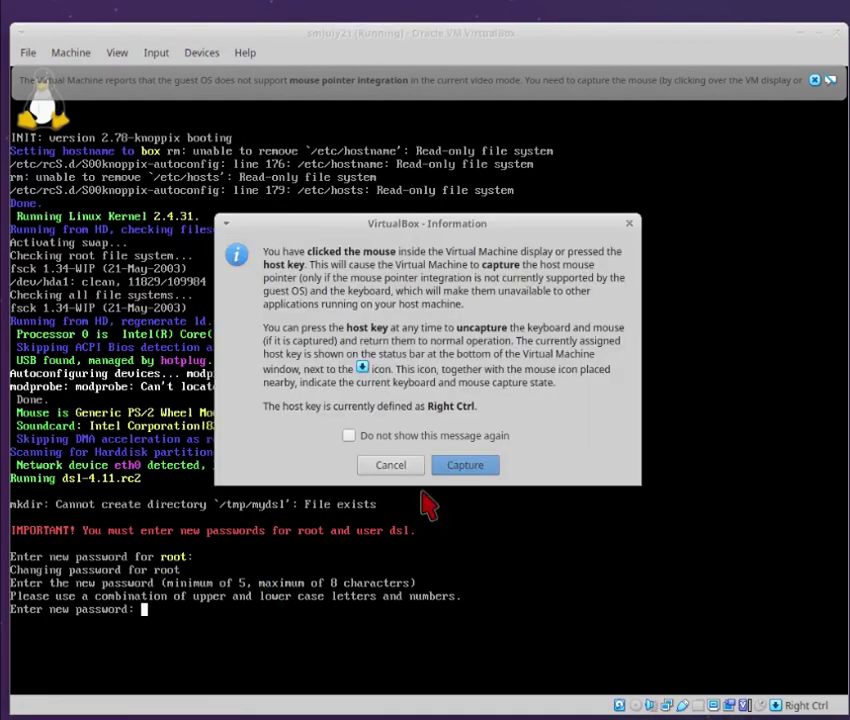
left_click(489, 464)
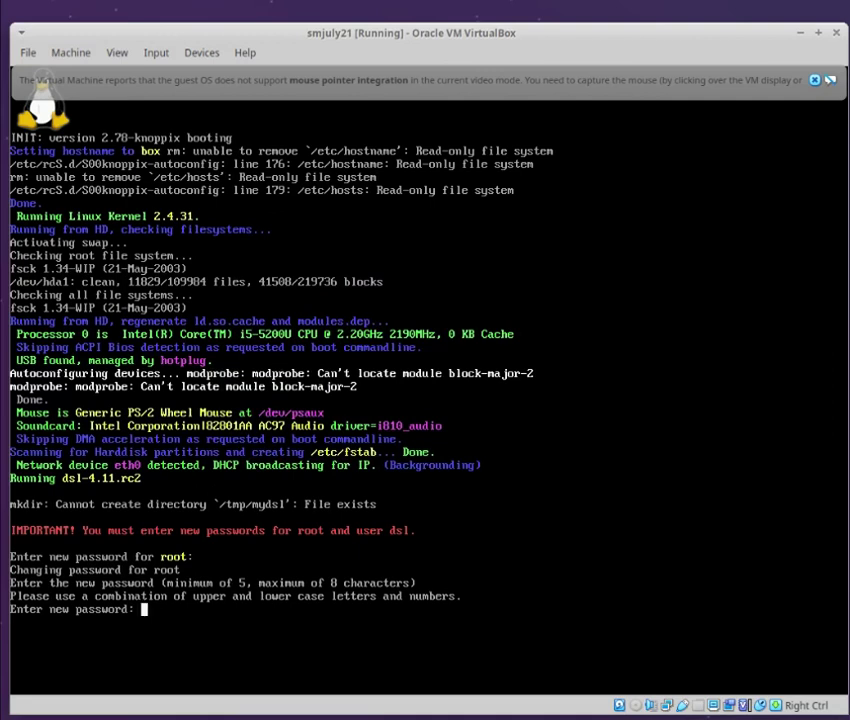
key("Control_R")
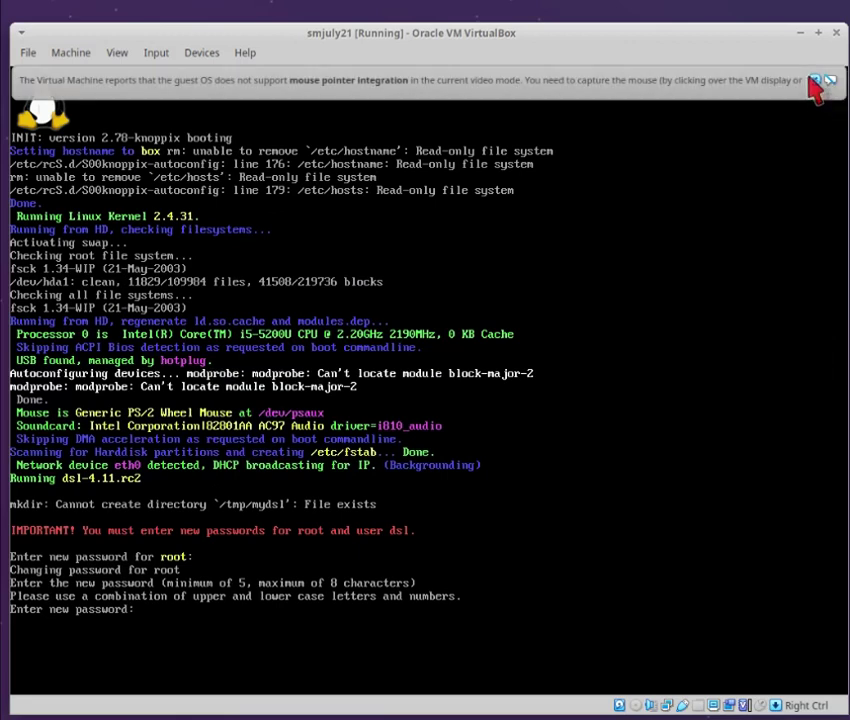
left_click(815, 82)
left_click(341, 345)
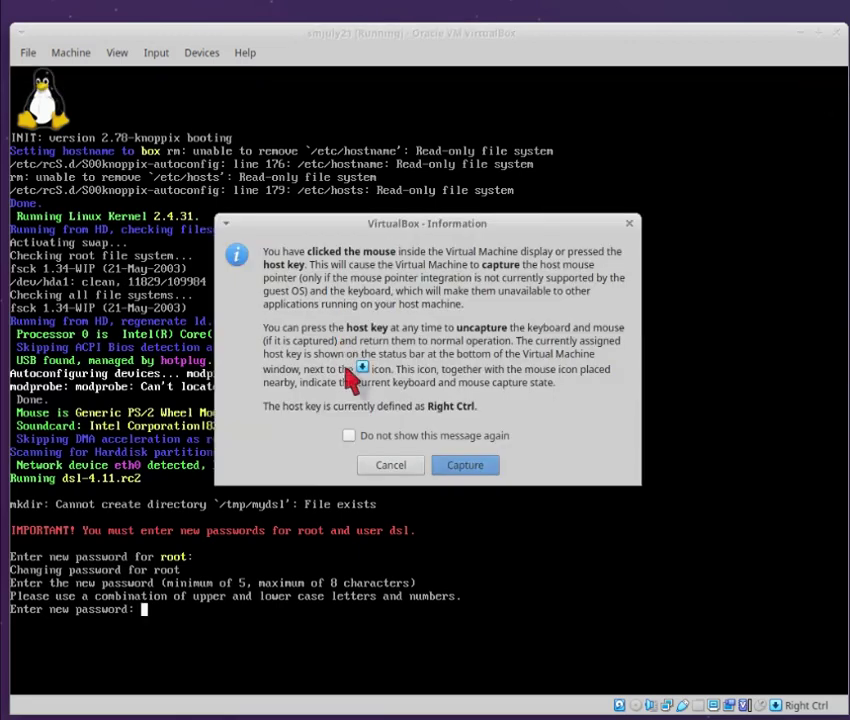
left_click(485, 468)
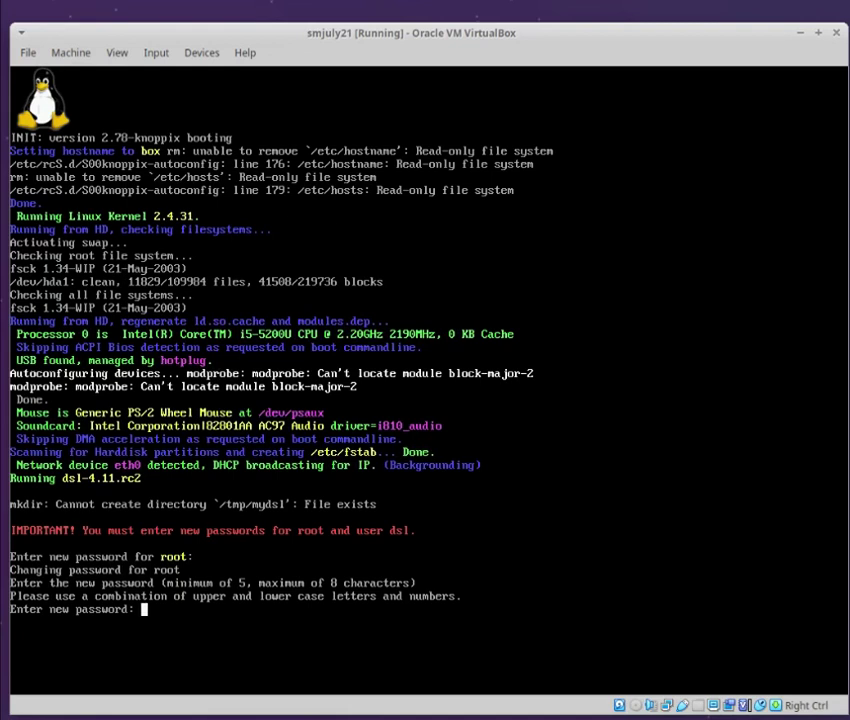
- Enter and confirm new passwords for root and then for user dsl
key("Return")
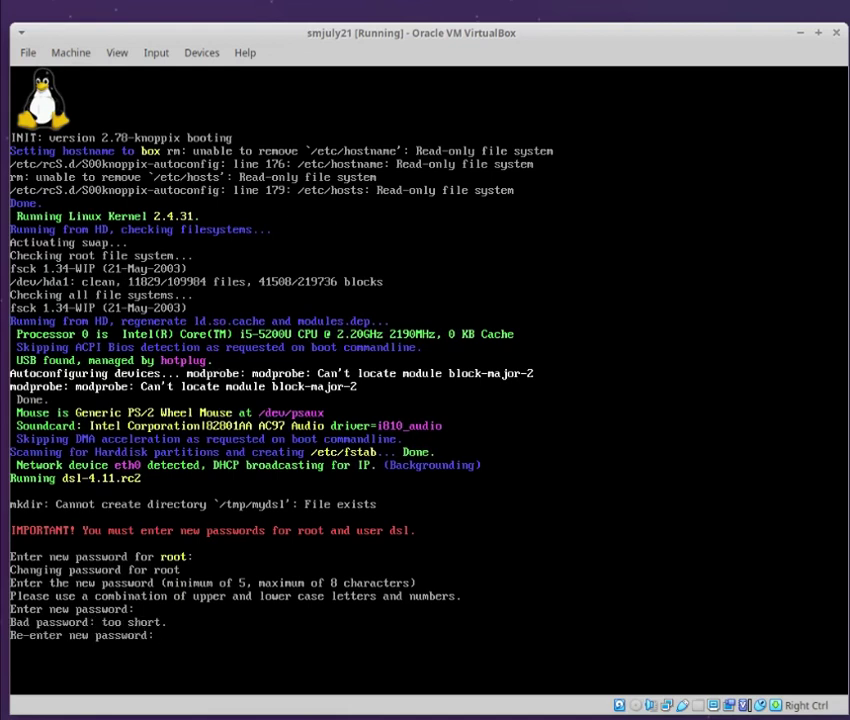
key("Return")
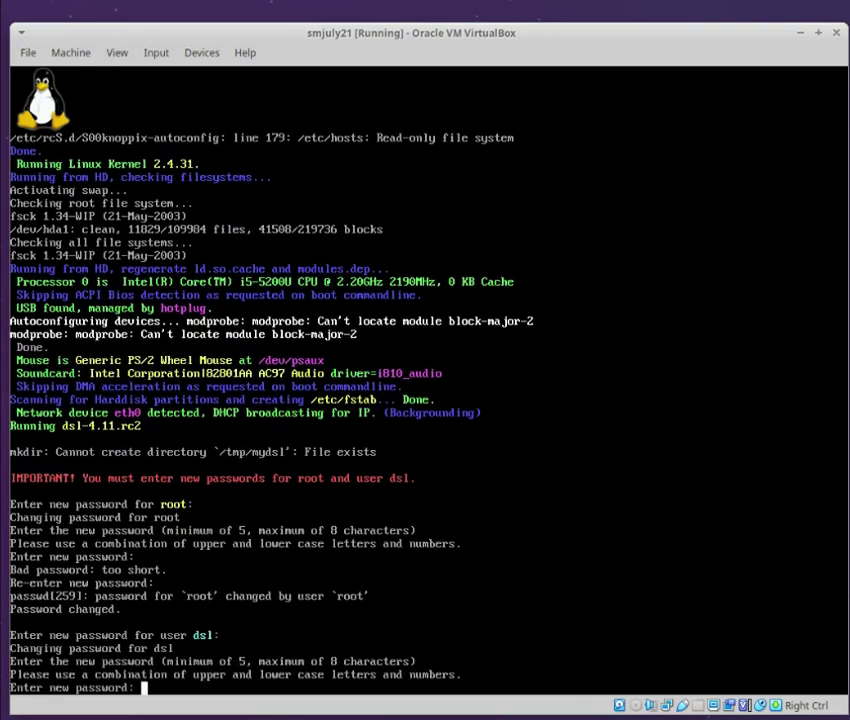
key("Return")
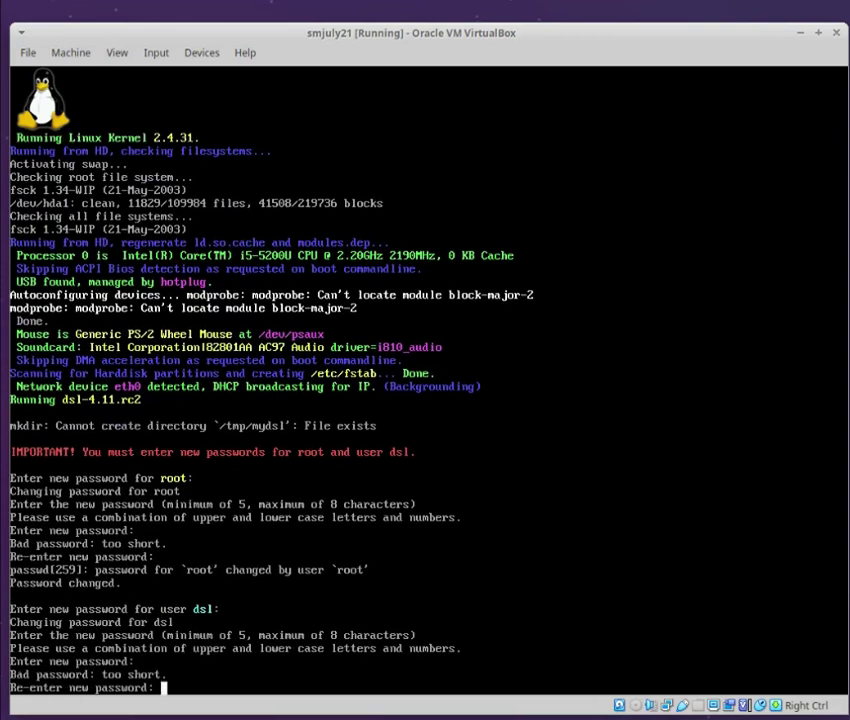
key("Return")
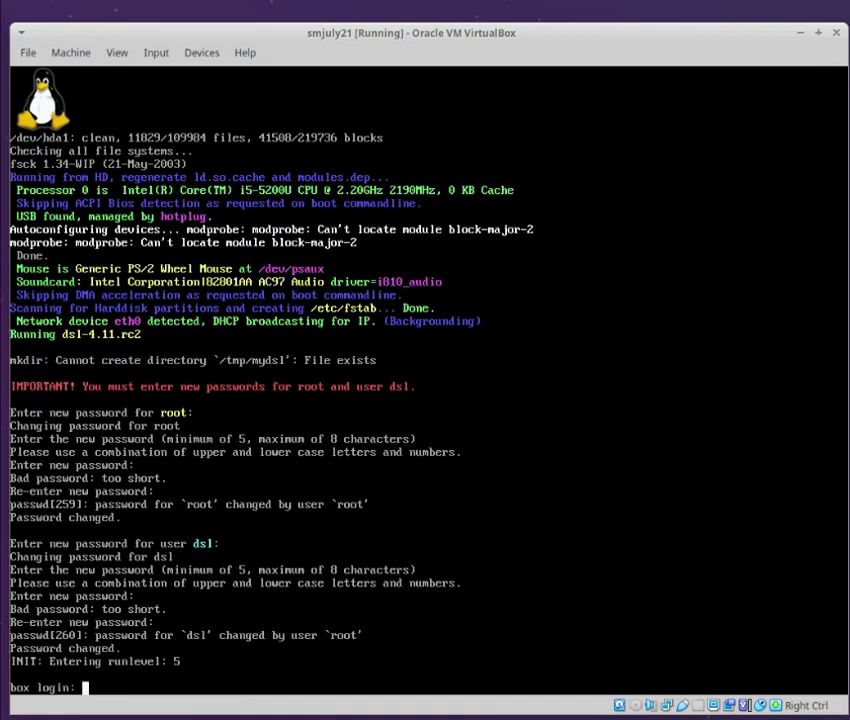